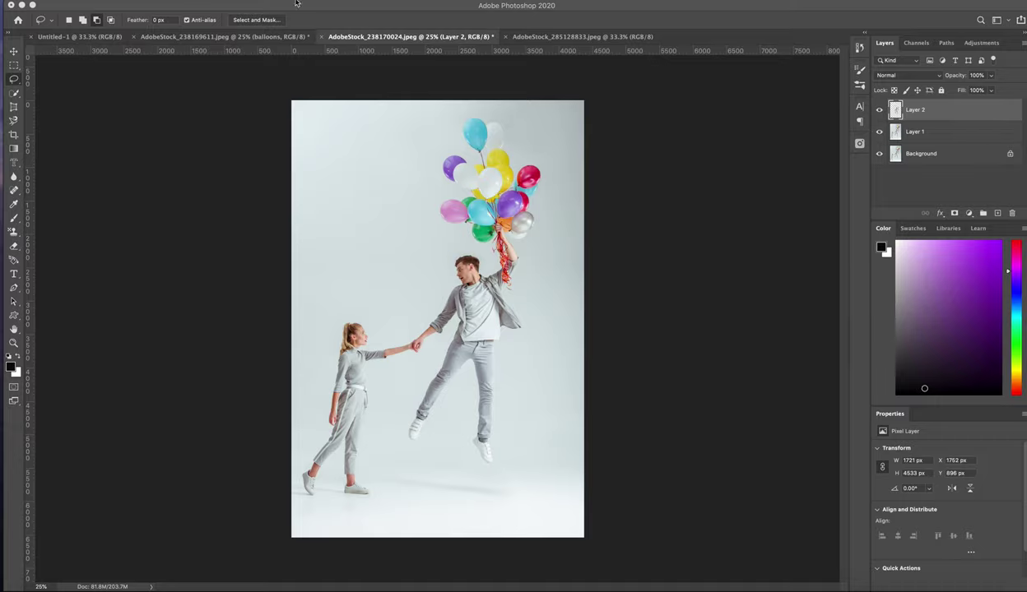
Step: Select the jumping man with Select Subject and add a new white-filled layer
left_click(230, 118)
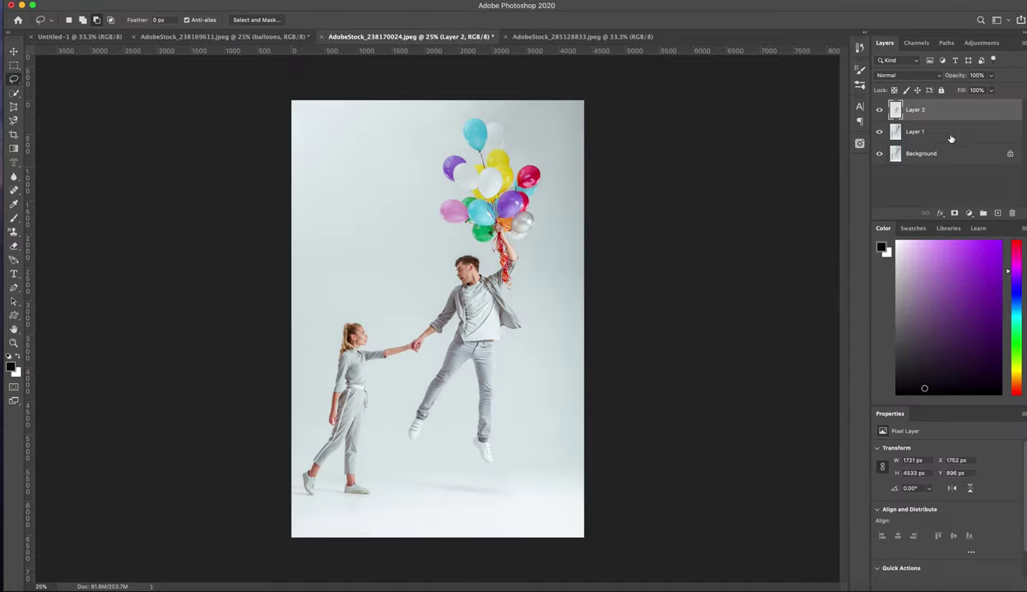
left_click(879, 109, "alt")
left_click(997, 213)
key("shift+F5")
Step: Place the white layer beneath the man and remove the original background
key("Return")
left_click_drag(915, 110, 936, 191)
left_click(1010, 175)
left_click_drag(914, 153, 915, 182)
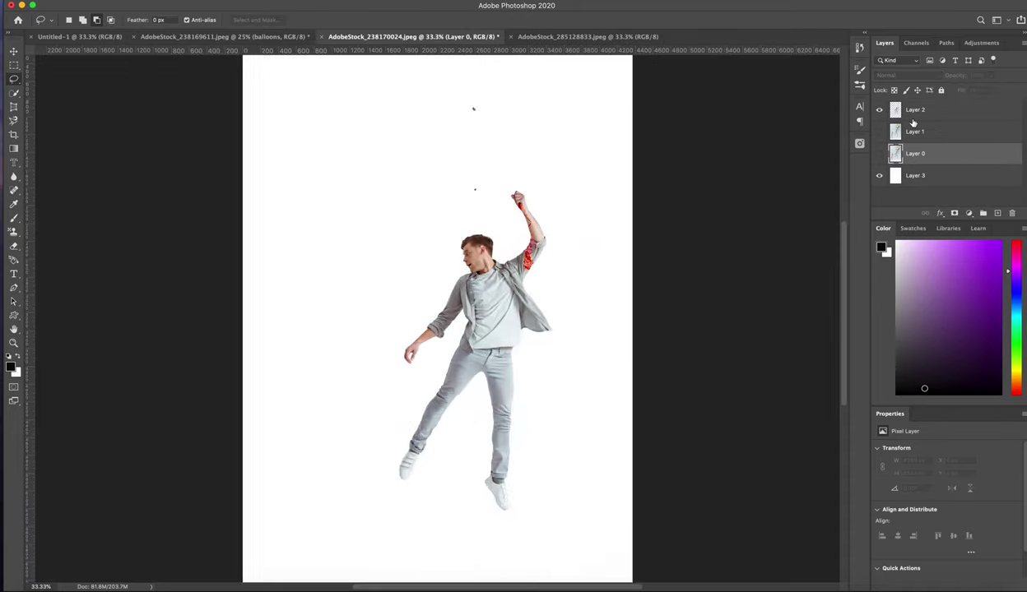
key("ctrl+plus")
key("ctrl+plus")
key("ctrl+plus")
scroll(382, 231, "up", 5)
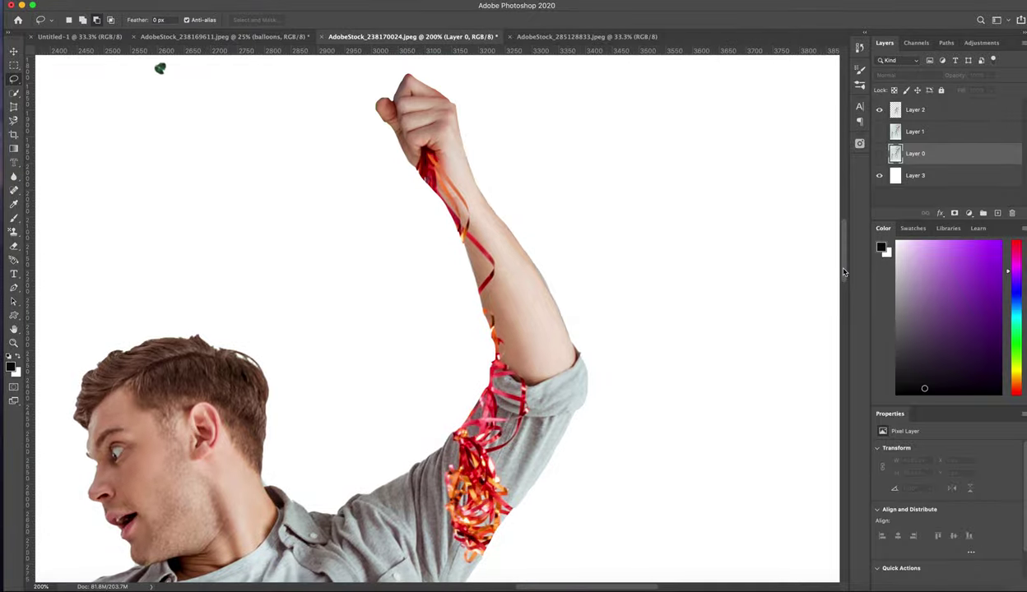
Step: Sample a skin tone from the arm and add a new retouching layer
key("b")
key("alt+bracketright")
key("alt+bracketright")
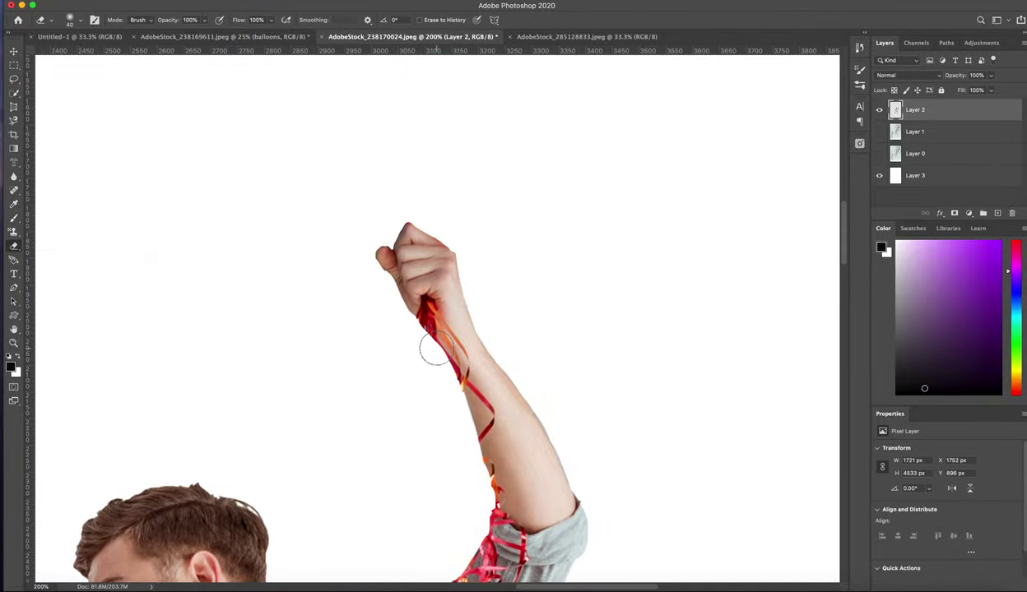
key("b")
left_click(476, 401, "alt")
key("ctrl+shift+n")
key("Return")
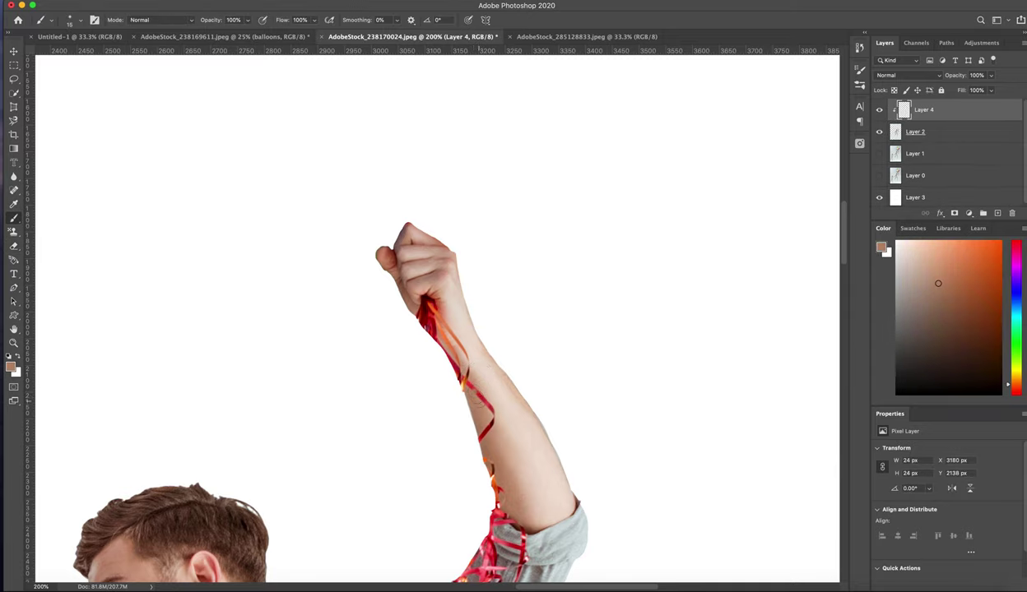
Step: Paint skin tone over the red ribbons on the forearm
key("ctrl+plus")
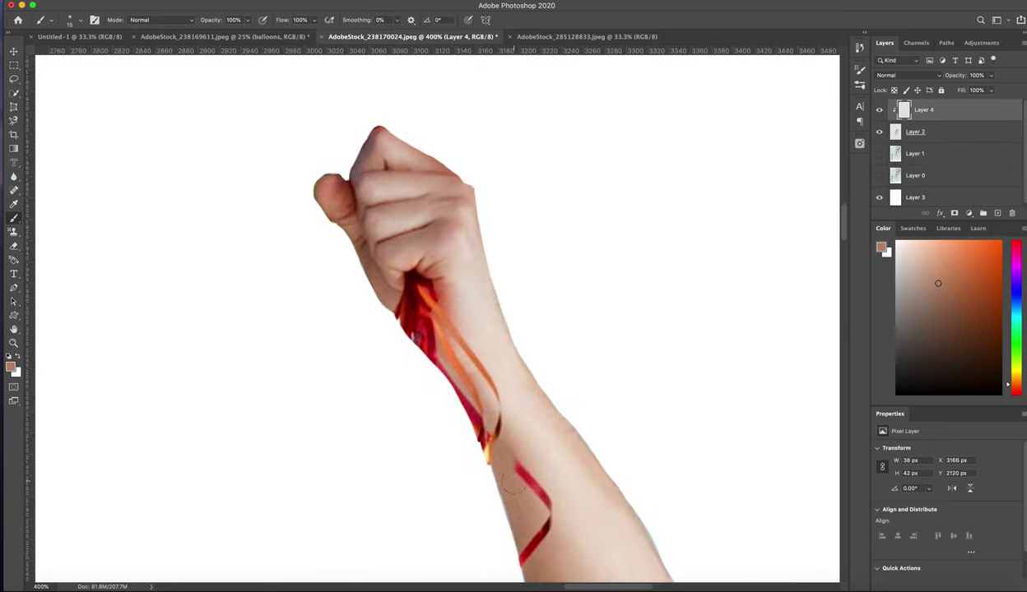
left_click(520, 476, "alt")
left_click_drag(520, 476, 526, 490)
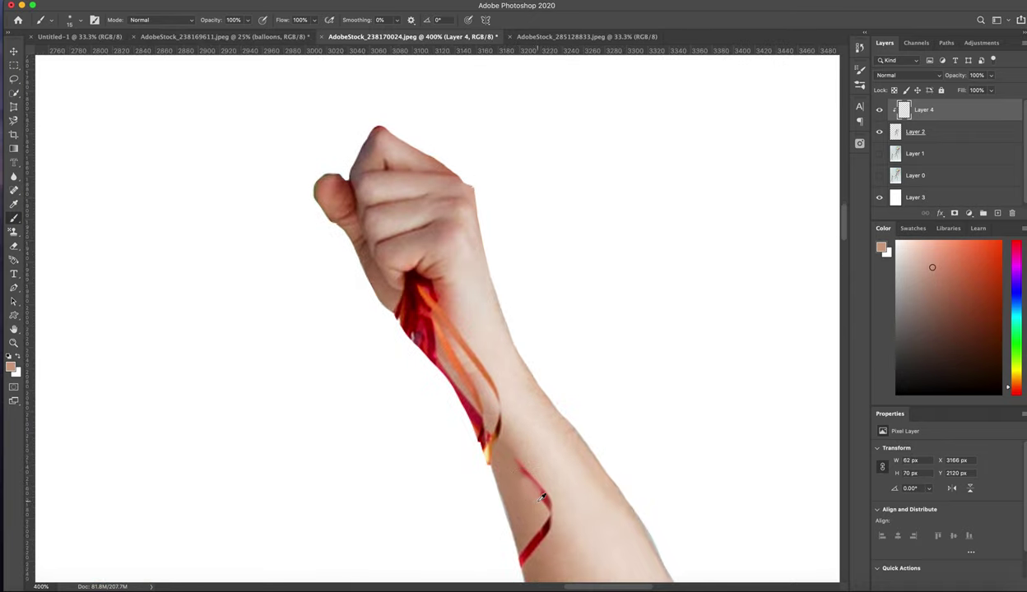
left_click(528, 467, "alt")
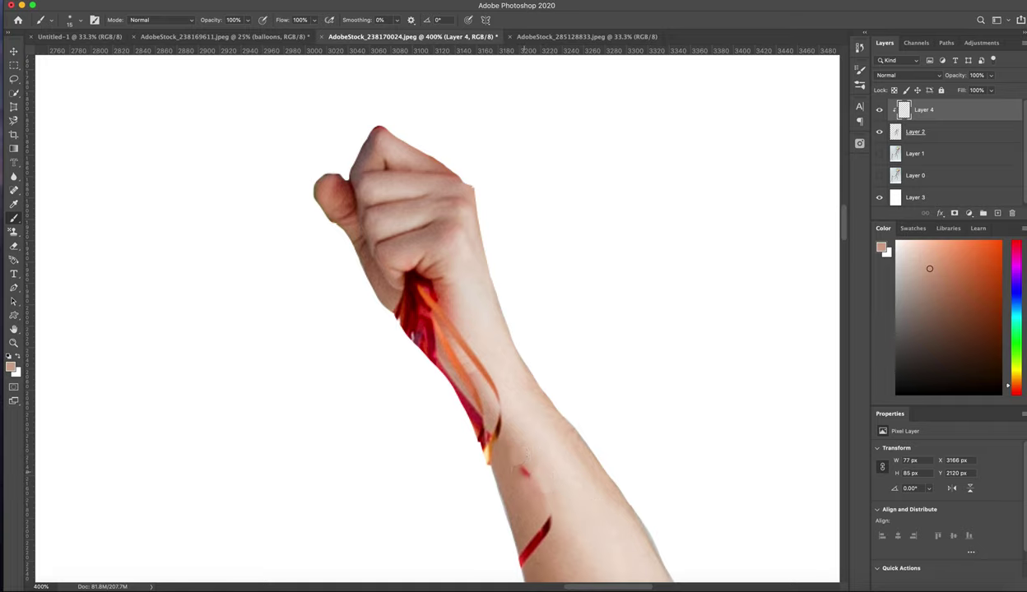
left_click_drag(551, 525, 538, 249)
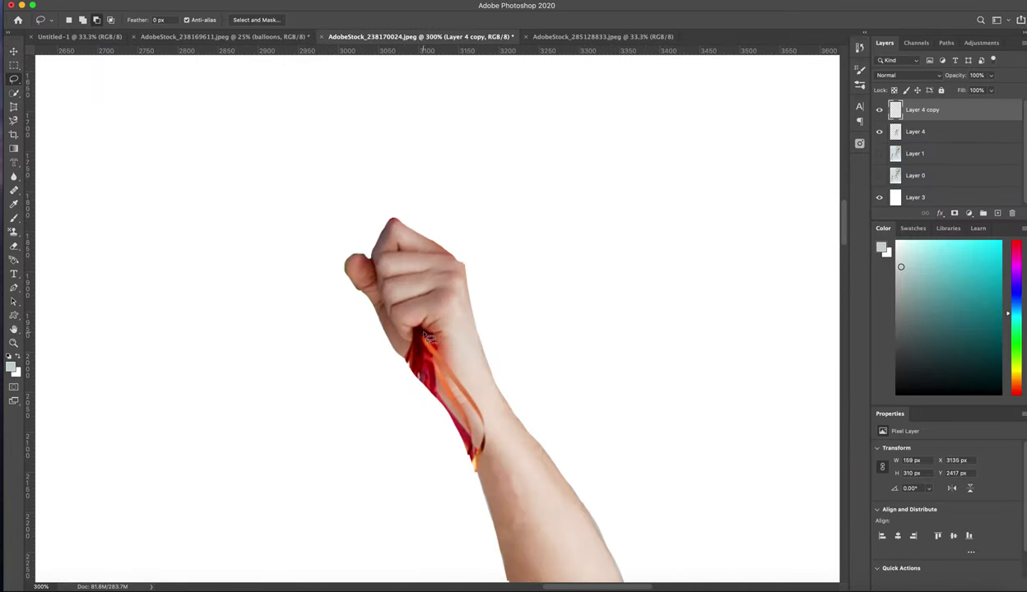
Step: Merge the paint layer and Content-Aware Fill the wrist selection onto a new layer
key("ctrl+e")
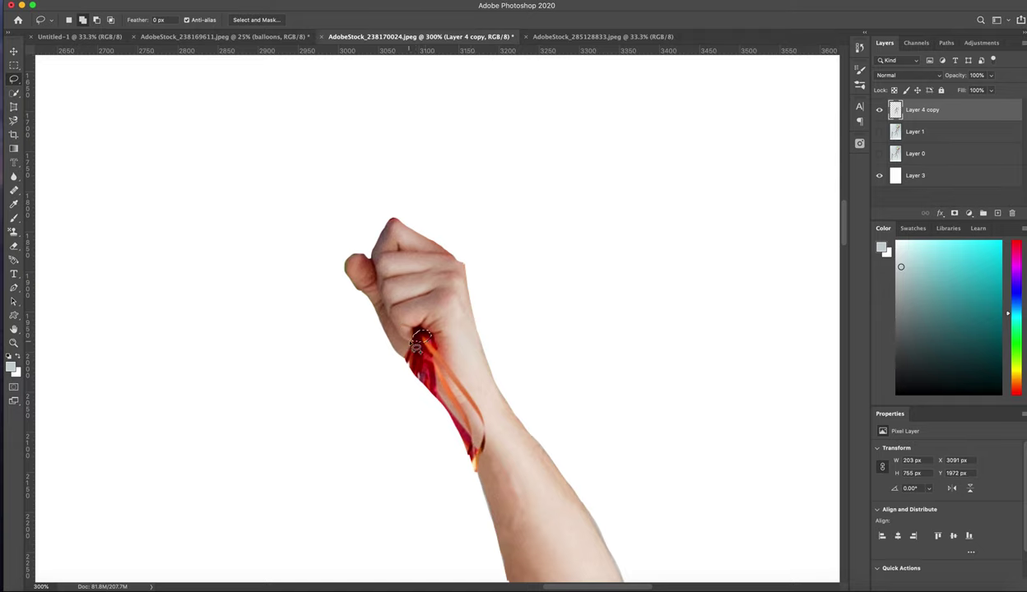
left_click(94, 1)
left_click(132, 181)
left_click_drag(362, 381, 469, 367)
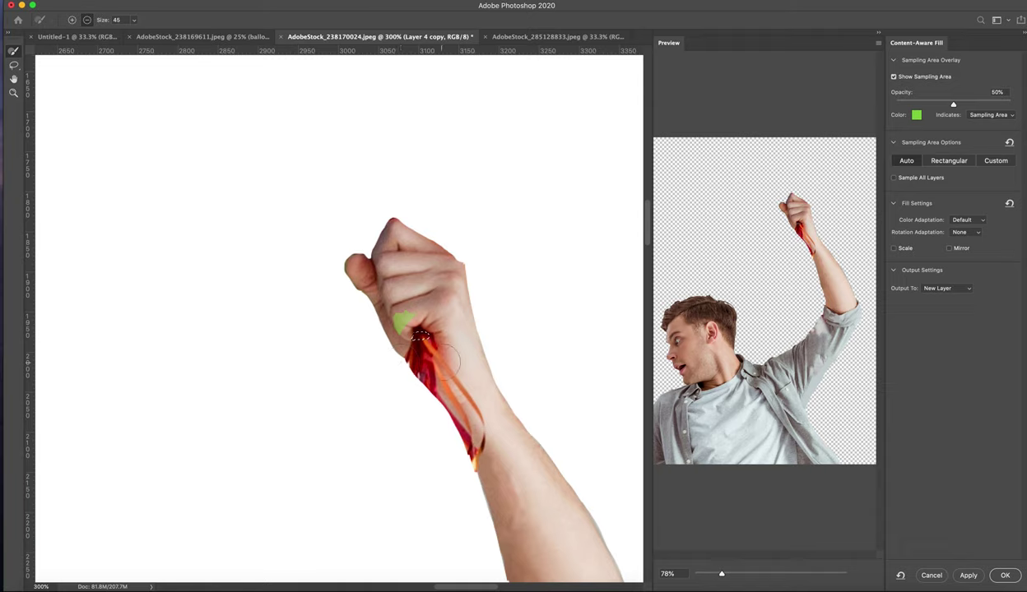
key("Return")
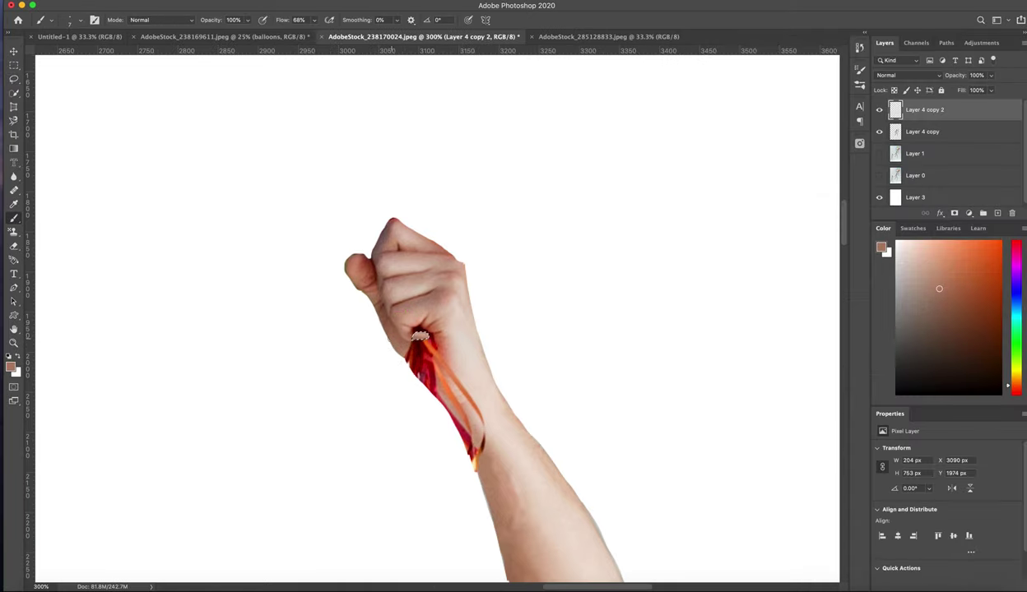
Step: Merge the fill layer into the arm layer and clear the wrist selection
key("ctrl+plus")
key("l")
left_click(922, 132, "shift")
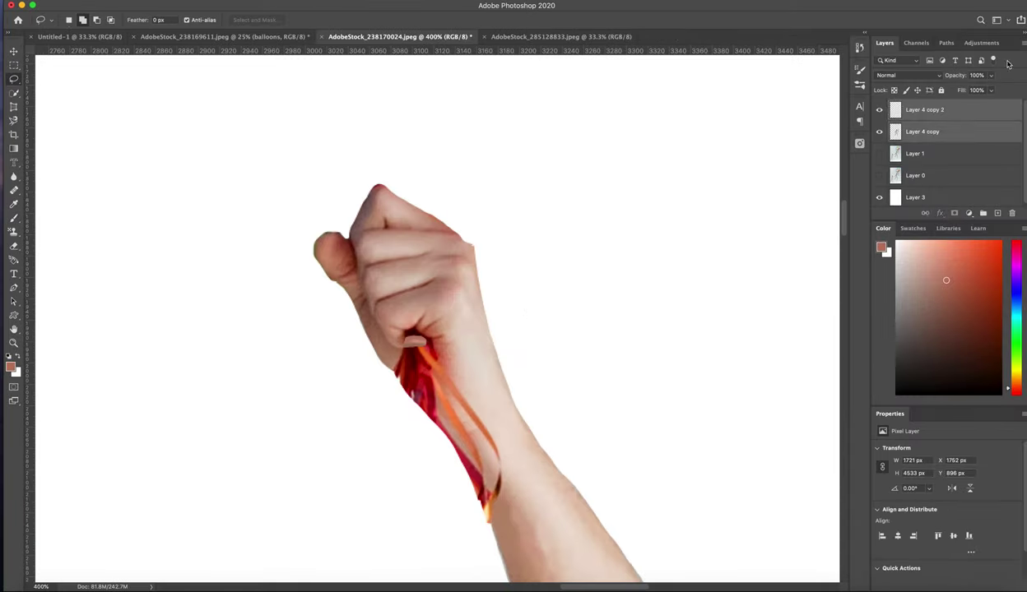
key("ctrl+e")
key("b")
key("ctrl+d")
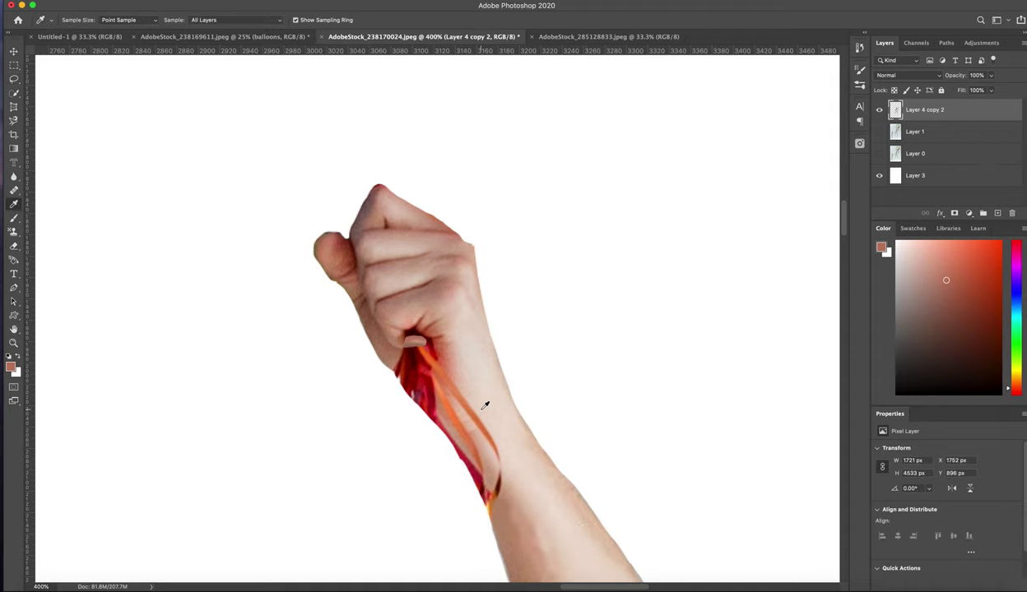
Step: Retouch the forearm with several sampled pinkish and darker skin tones
left_click(484, 402, "alt")
left_click(498, 466, "alt")
left_click(484, 483, "alt")
left_click(462, 401, "alt")
left_click(451, 388, "alt")
left_click(431, 358, "alt")
left_click(457, 389, "alt")
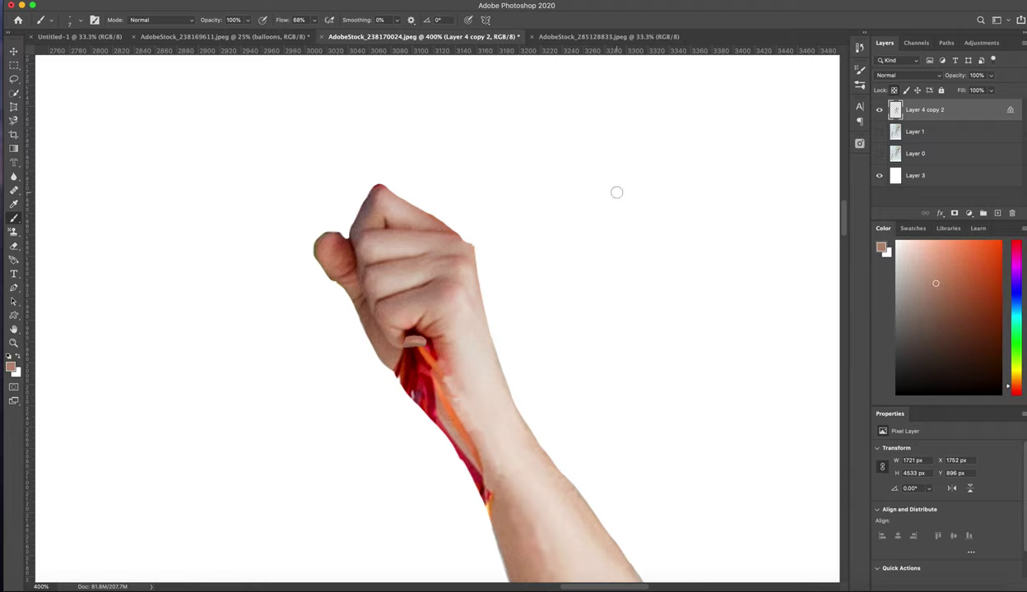
left_click(409, 352, "alt")
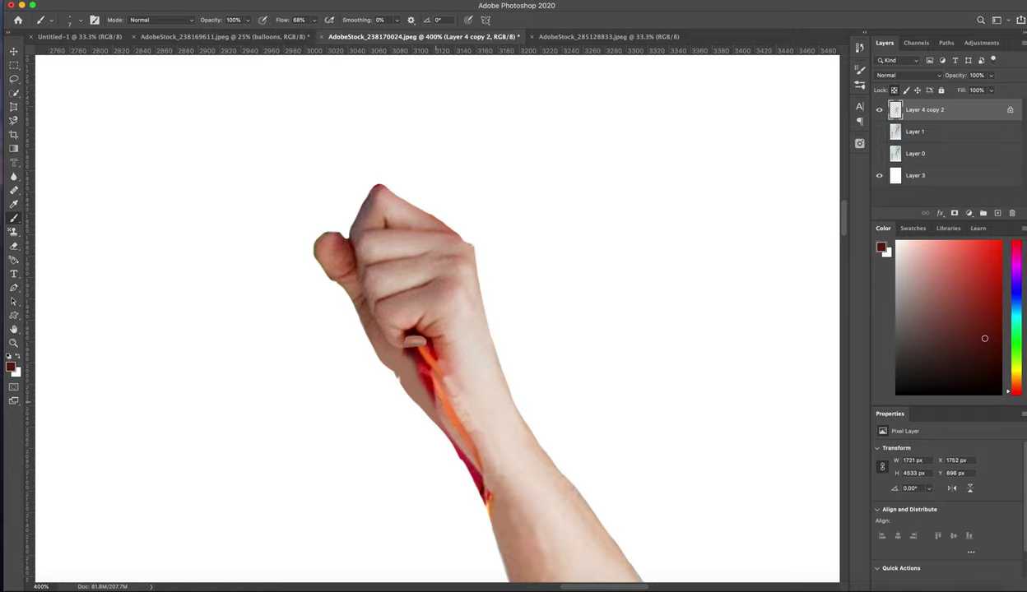
scroll(341, 131, "down", 5)
key("e")
scroll(341, 130, "down", 2)
key("ctrl+1")
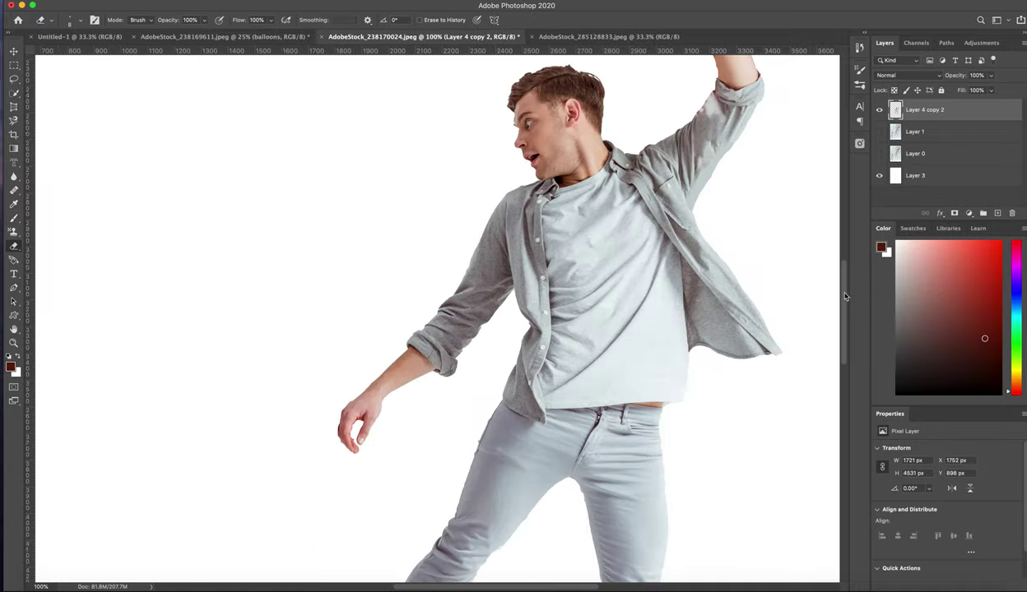
Step: Lasso the man's head and hide it with an inverted layer mask
scroll(845, 296, "up", 5)
key("l")
key("ctrl+plus")
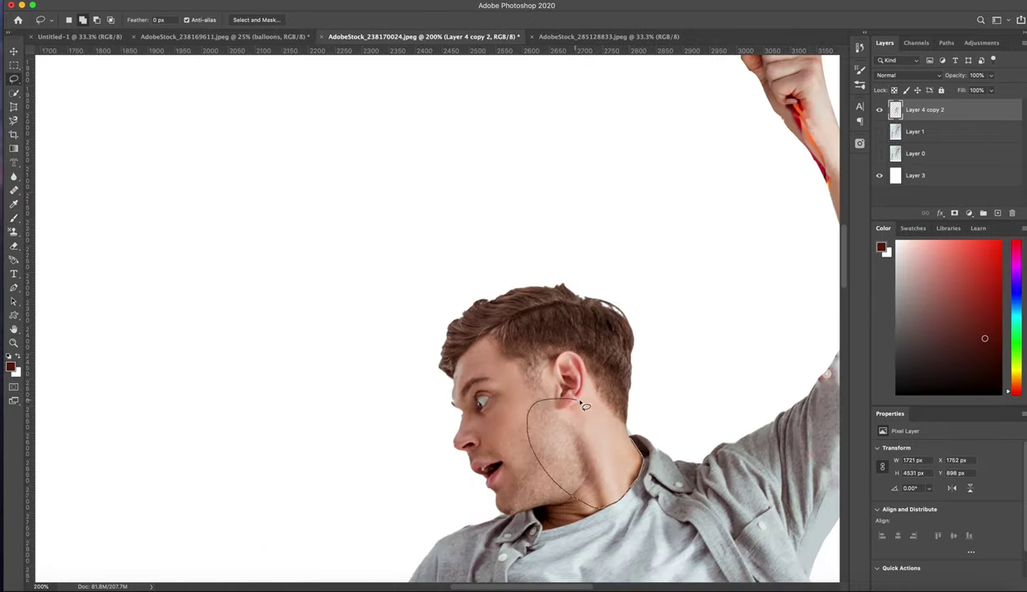
left_click_drag(583, 405, 572, 401)
left_click_drag(559, 459, 642, 409)
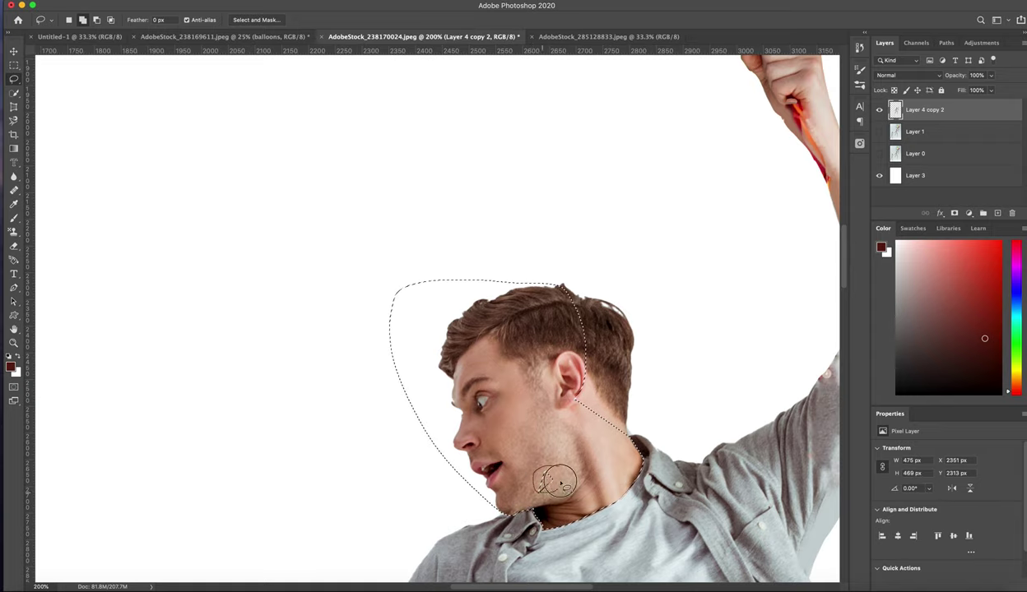
key("ctrl+minus")
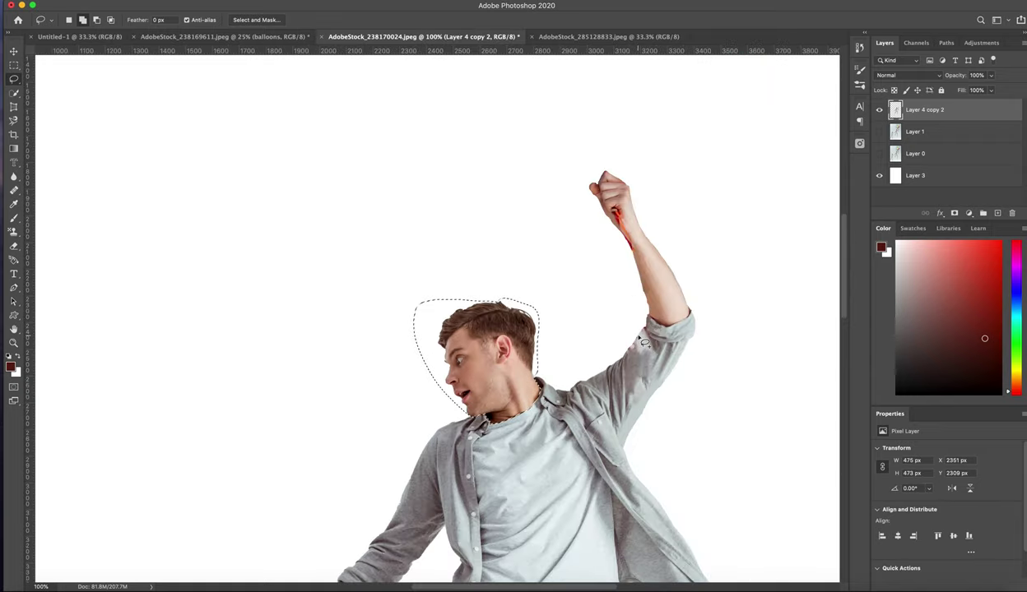
left_click(968, 213)
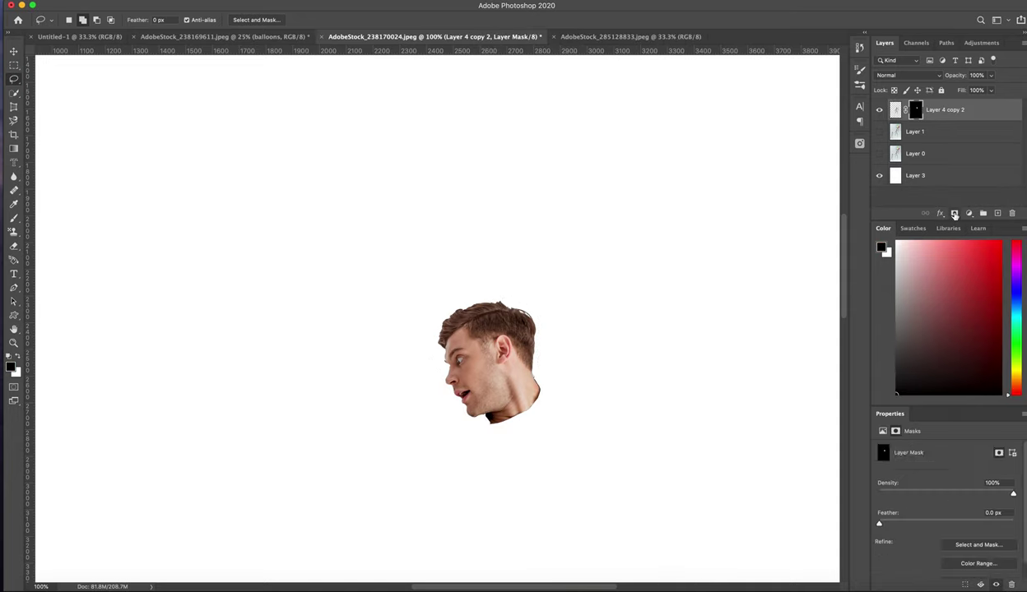
key("ctrl+i")
Step: Create a 'shirt back' layer and pick a slightly darker shirt grey with a smaller brush
key("shift+ctrl+n")
type("shirt back")
key("Return")
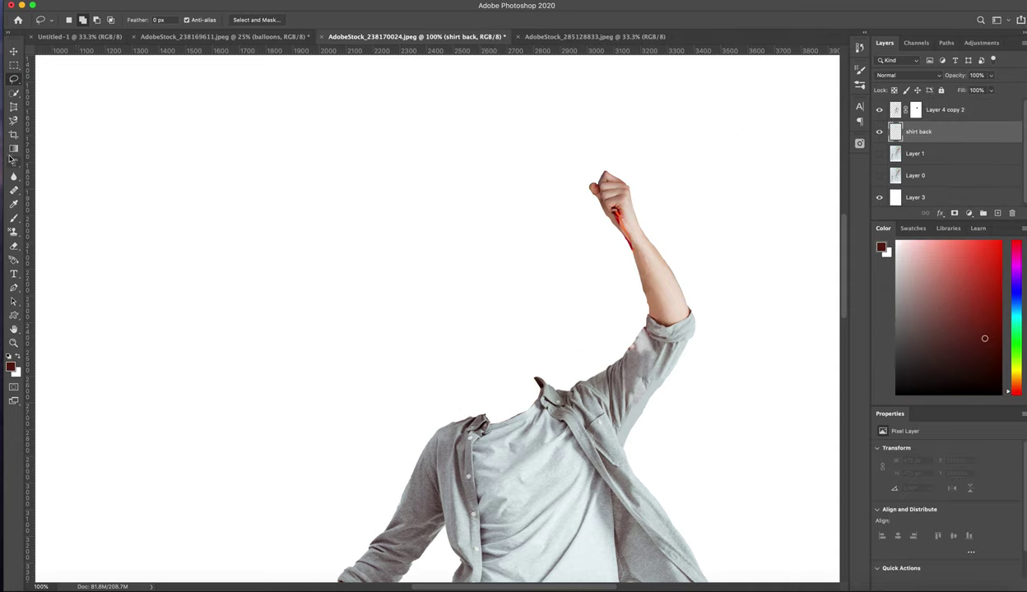
key("b")
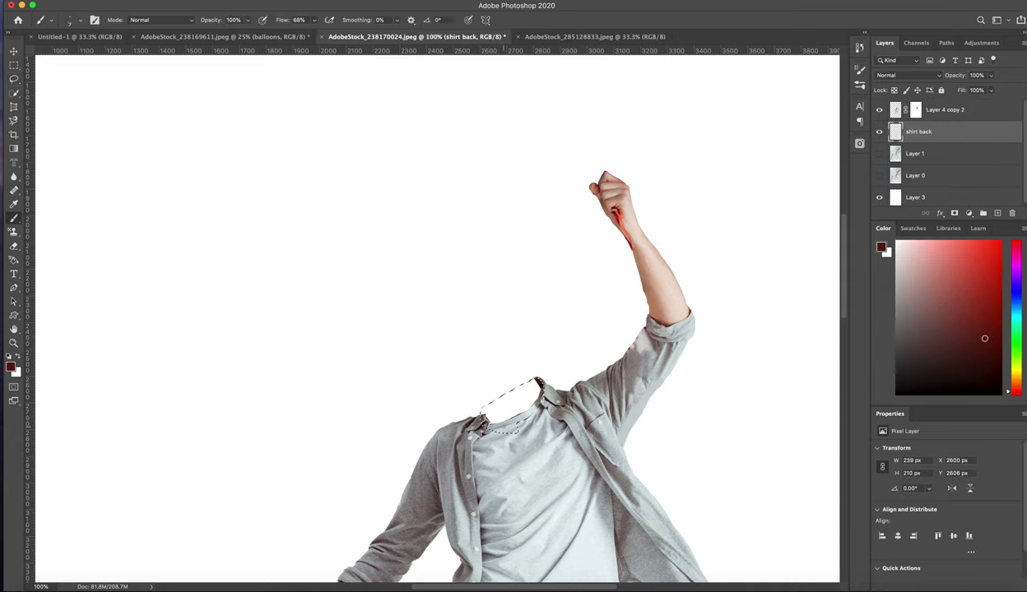
left_click(494, 419, "alt")
left_click(11, 366)
left_click(624, 282)
left_click(860, 232)
key("bracketleft")
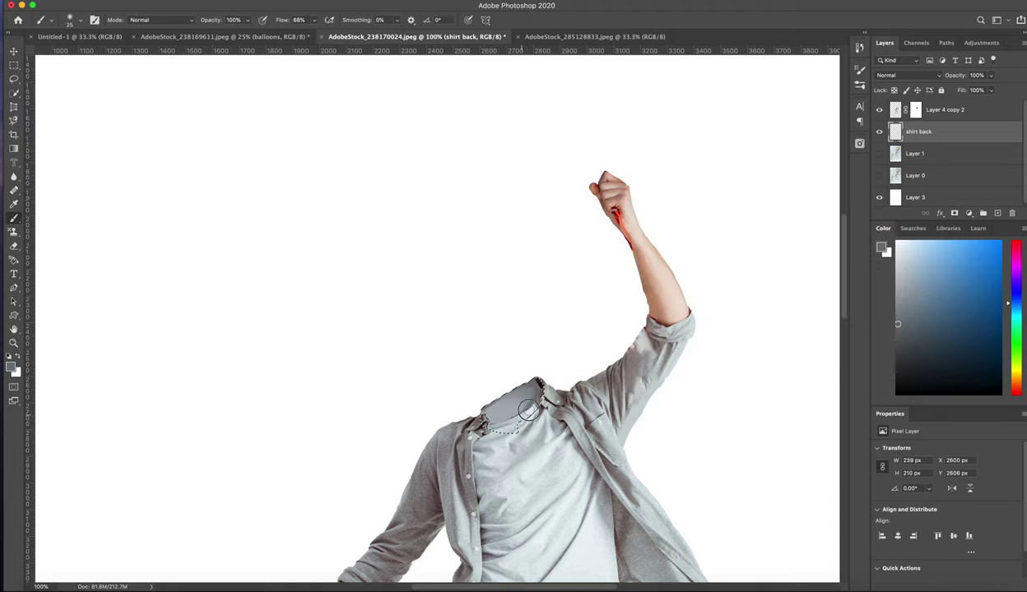
Step: Lasso the empty collar and paint it in dark grey
key("l")
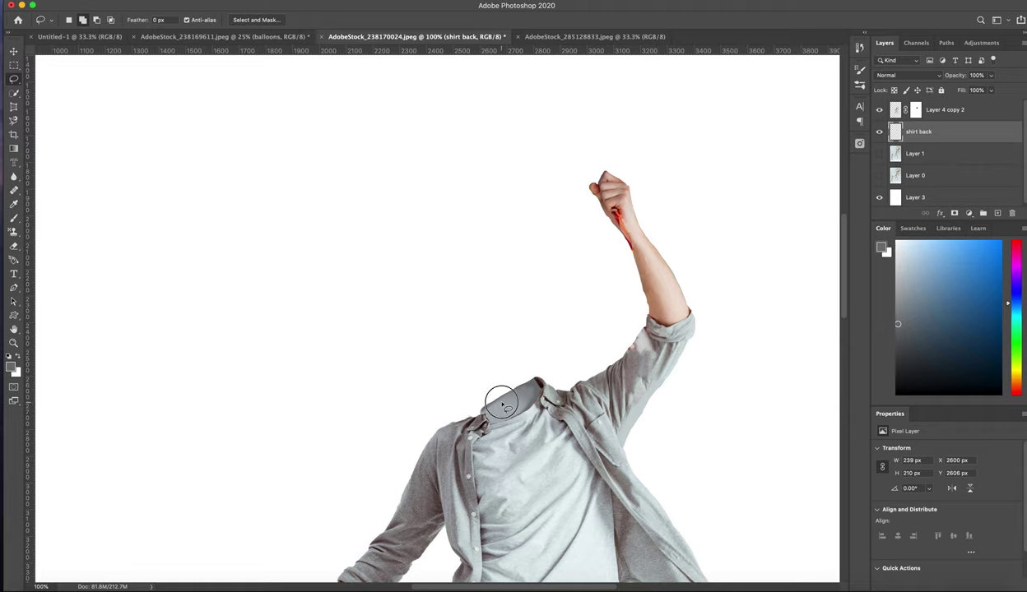
key("x")
key("b")
key("l")
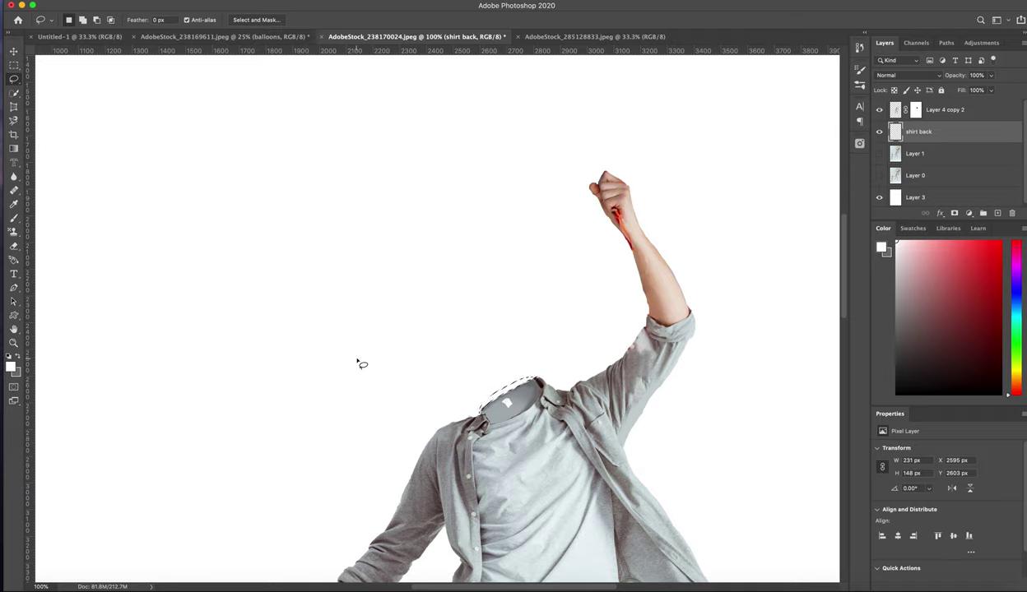
key("b")
left_click(9, 366)
left_click(572, 339)
key("Return")
Step: Switch to a light bluish grey, add a new Layer 4, and view the whole figure
left_click(10, 365)
key("Return")
left_click(10, 365)
left_click(501, 384)
key("Return")
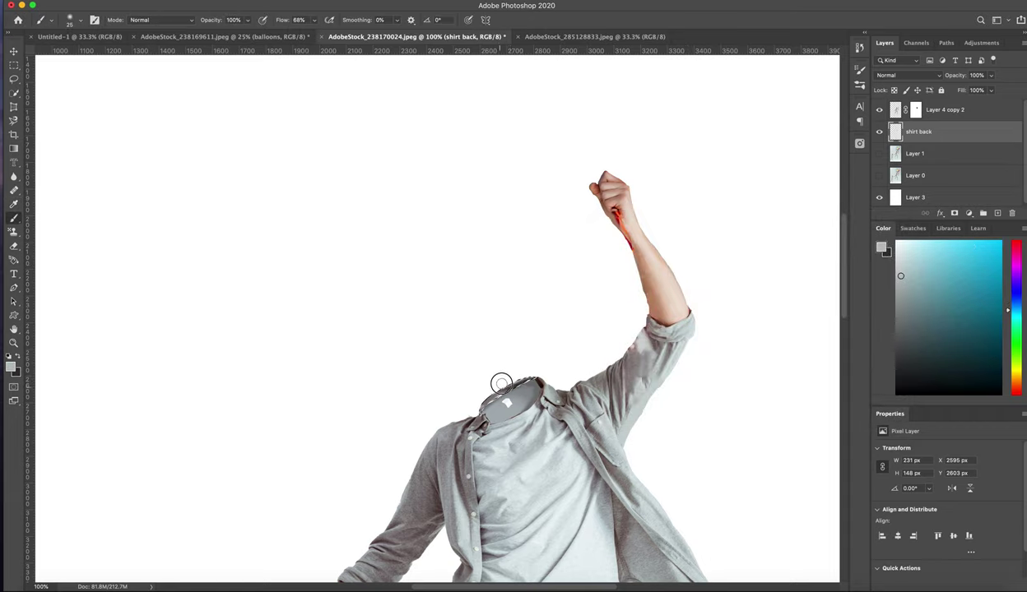
key("ctrl+shift+n")
key("Return")
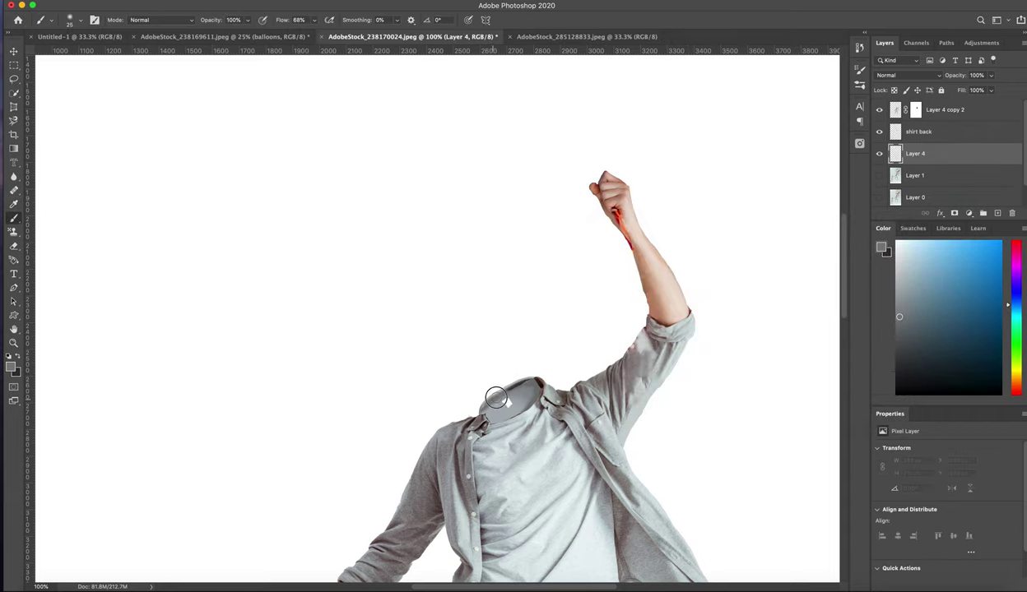
key("ctrl+minus")
key("ctrl+minus")
key("ctrl+minus")
key("ctrl+minus")
left_click(945, 110)
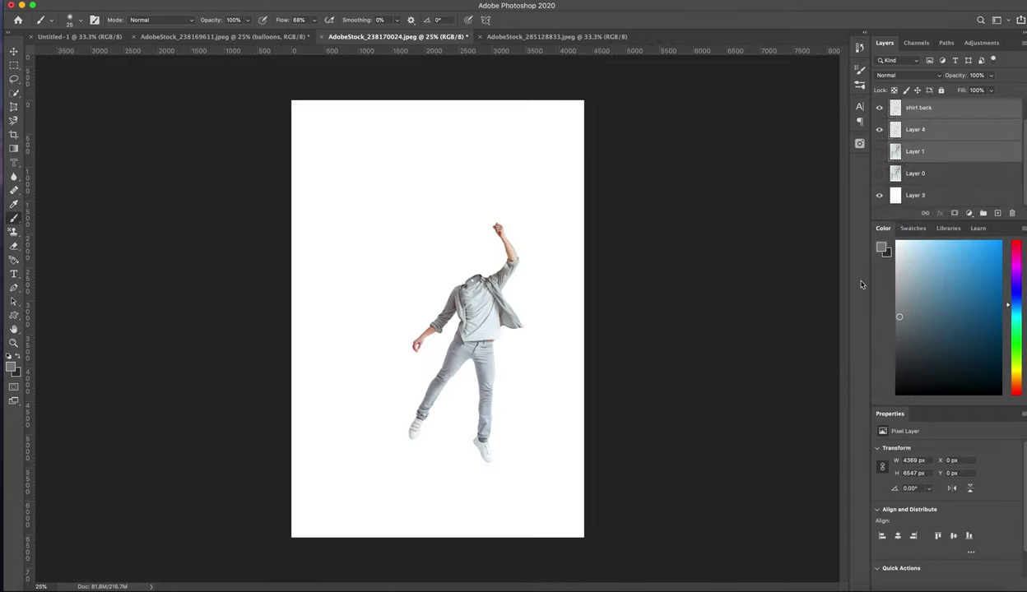
Step: Select the yellow and purple balloons in the balloon photo and copy them to a layer
key("ctrl+Tab")
key("ctrl+Tab")
key("ctrl+Tab")
key("ctrl+plus")
key("ctrl+plus")
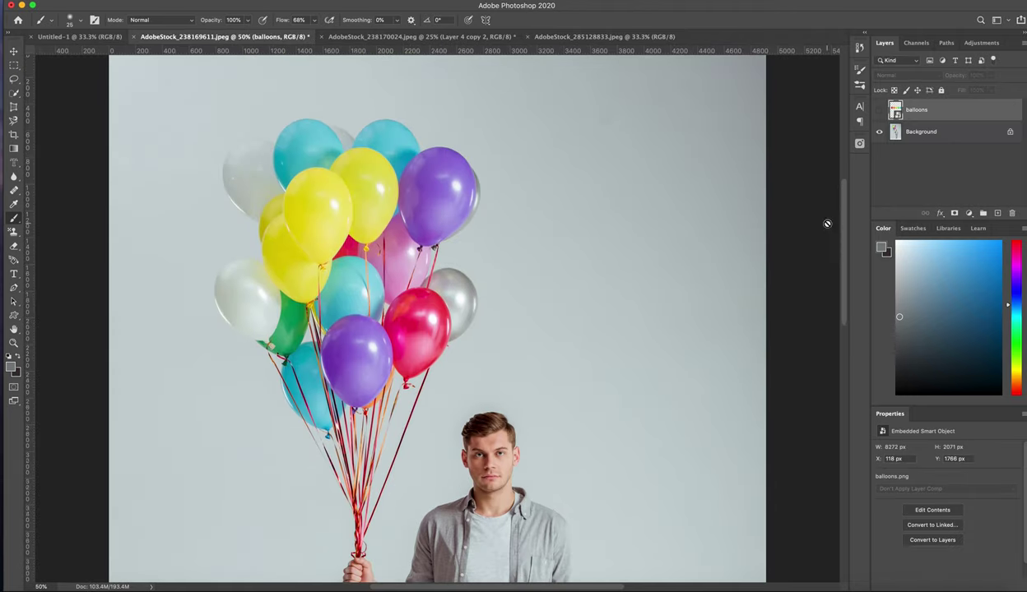
key("w")
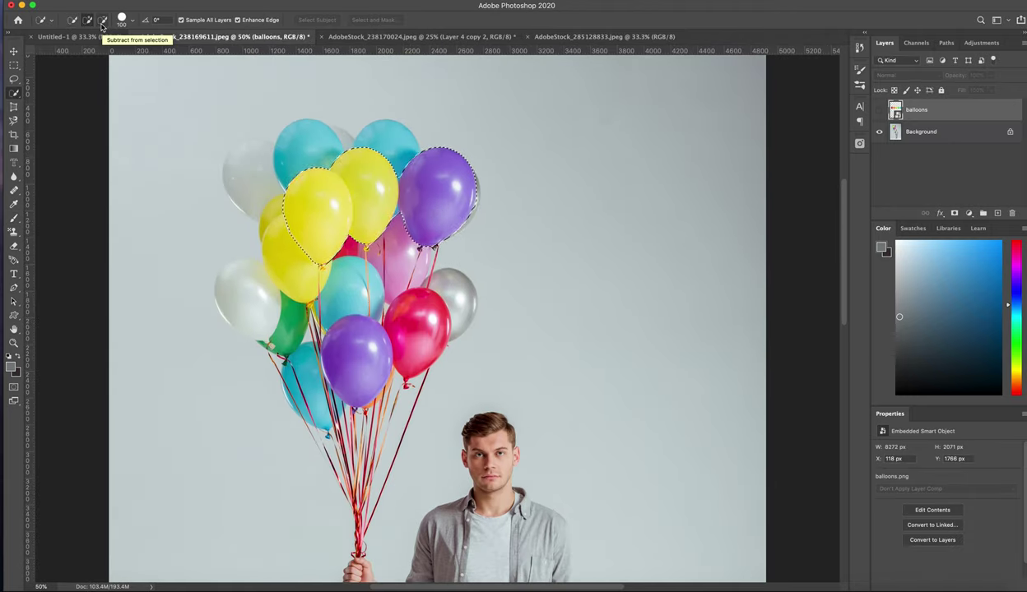
key("l")
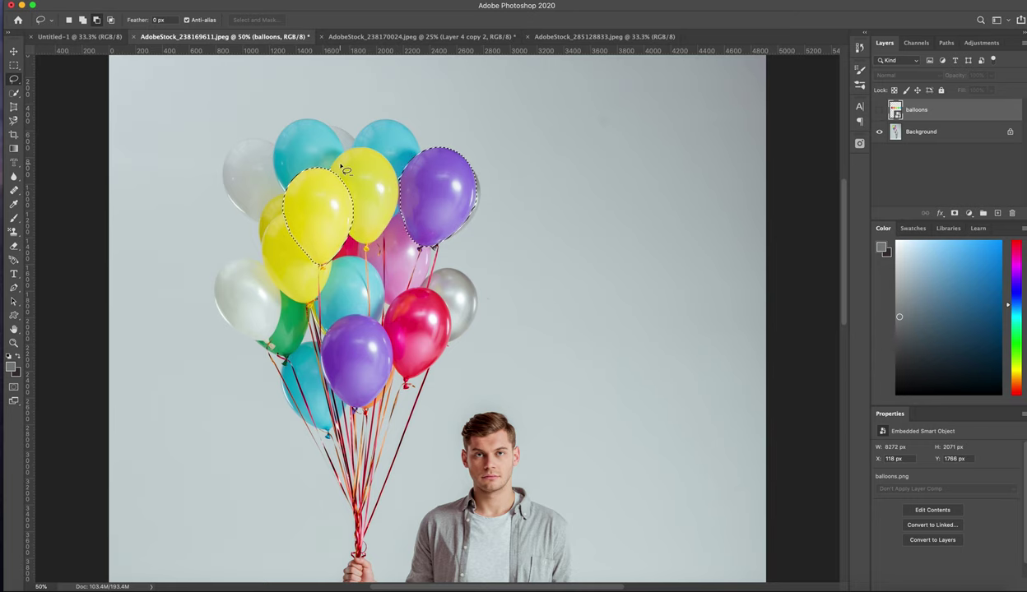
key("ctrl+j")
key("Return")
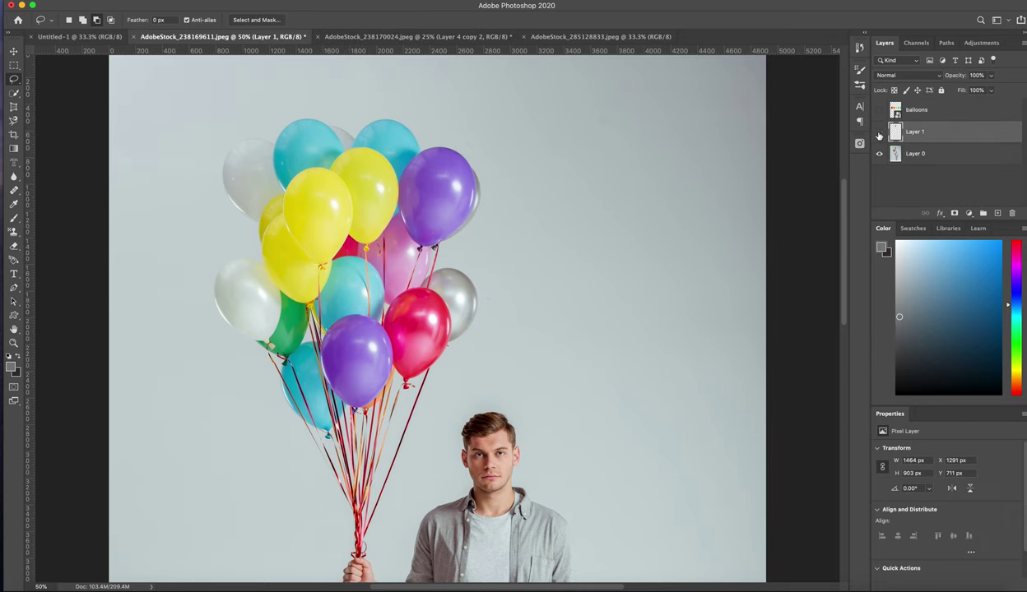
Step: Transform and duplicate the two balloons, lowering them onto the man's neck
key("ctrl+t")
key("Return")
key("ctrl+d")
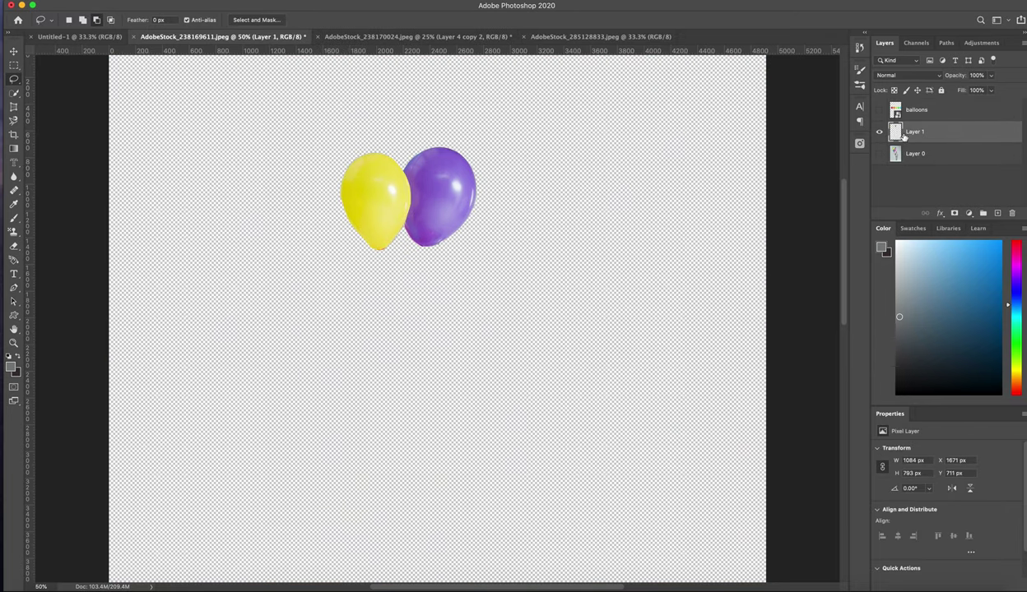
key("ctrl+j")
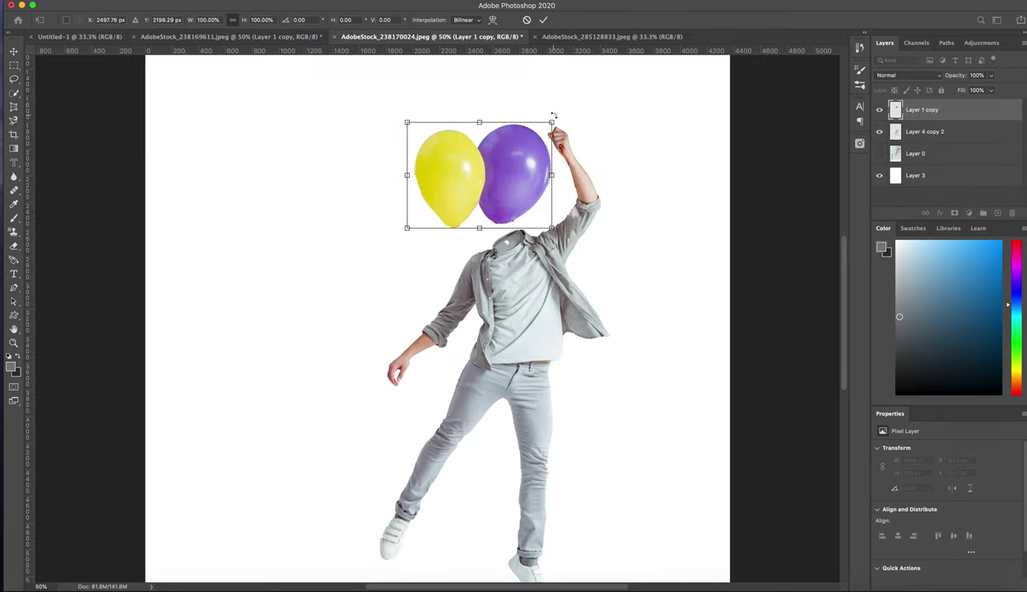
left_click_drag(497, 137, 497, 171)
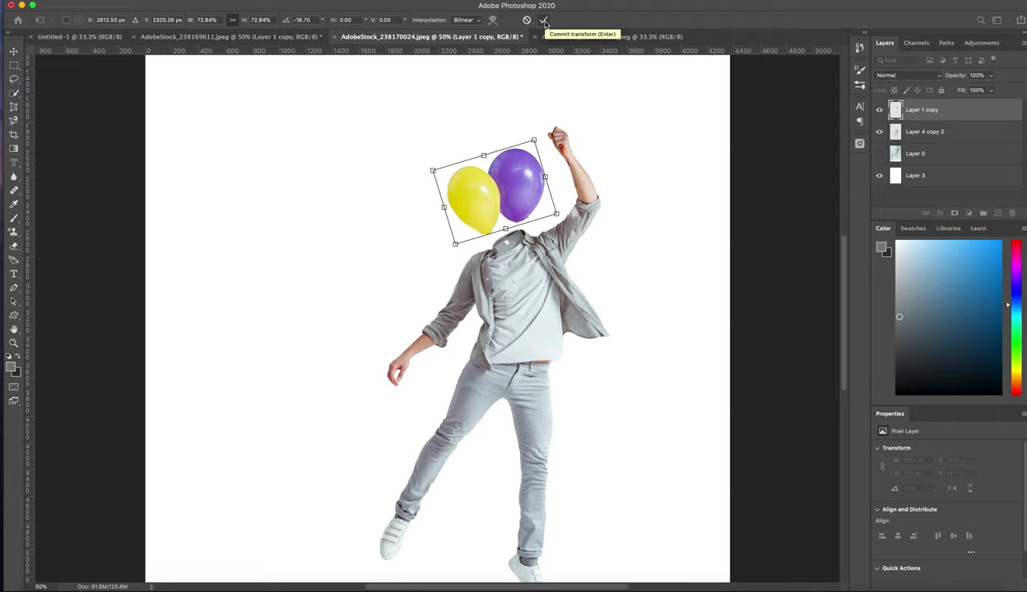
left_click(544, 23)
Step: Set the yellow balloon's placement, sample its yellow, and return to the balloon sheet
key("ctrl+t")
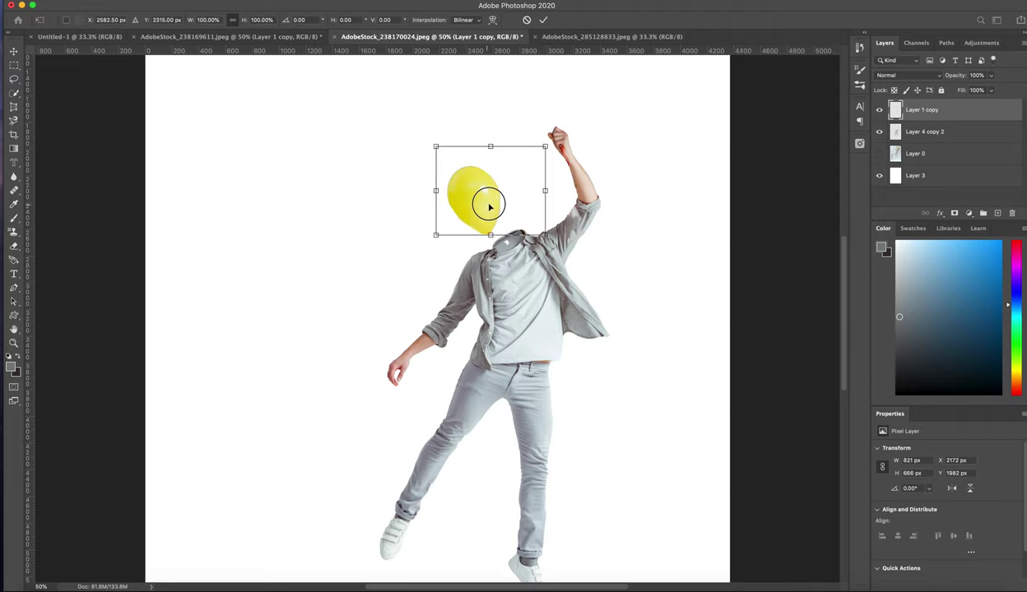
key("Return")
key("i")
key("ctrl+1")
left_click(485, 235)
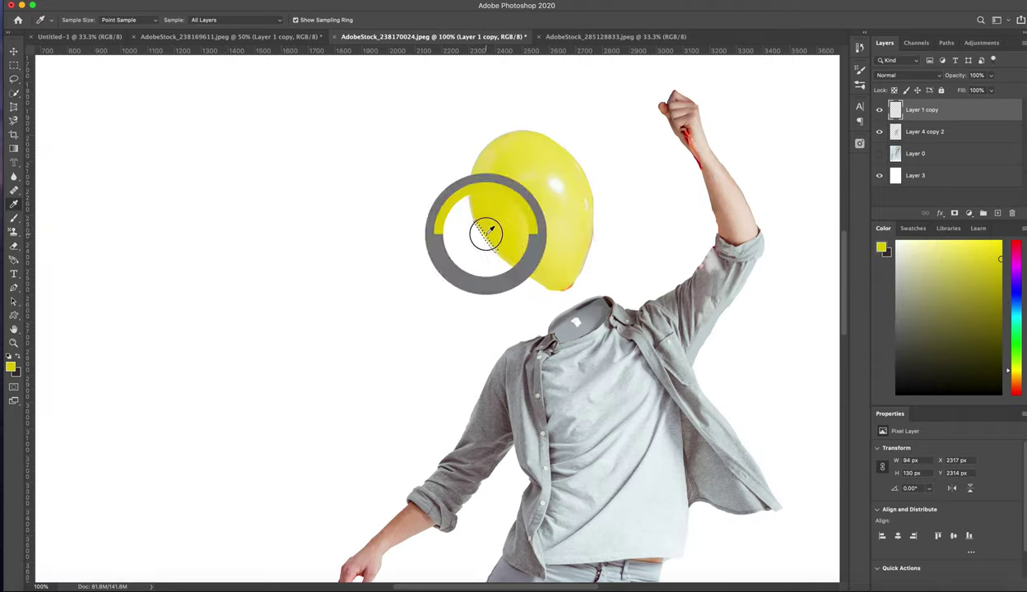
key("ctrl+0")
key("ctrl+shift+Tab")
left_click(879, 110)
Step: Copy a selected balloon onto its own layer and reposition it in the layer stack
key("w")
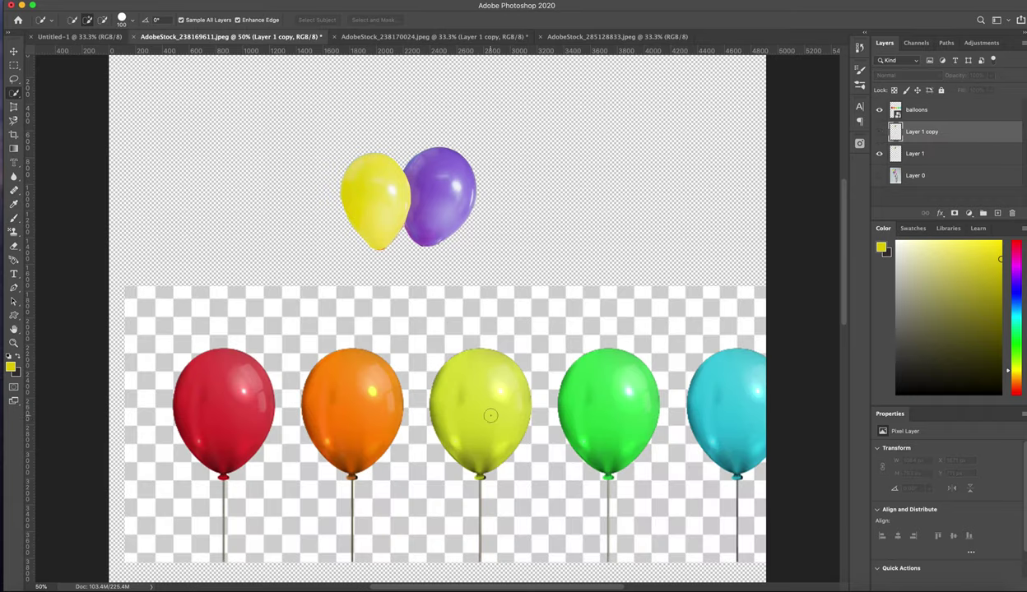
key("ctrl+j")
key("Return")
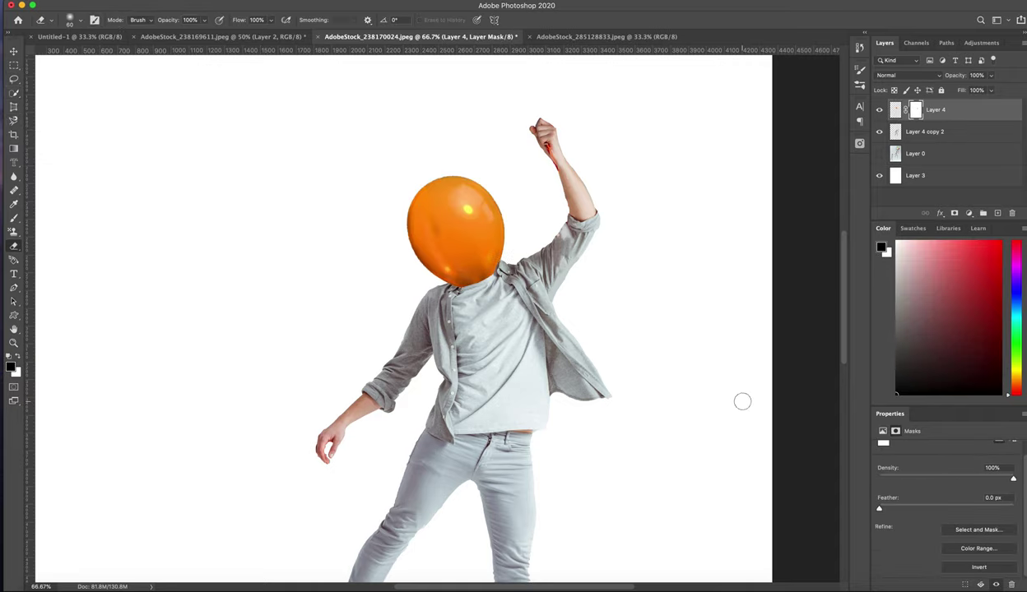
key("ctrl+0")
left_click_drag(879, 110, 879, 153)
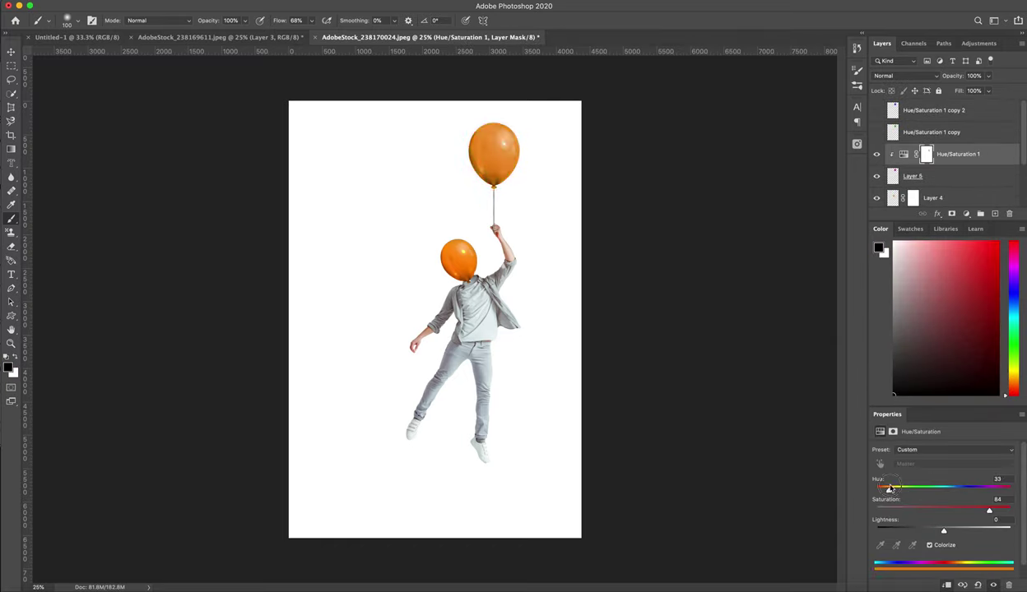
Step: Move the blue and green balloons together and warp the purple string toward the hand
left_click(877, 109)
left_click(931, 131)
key("ctrl+t")
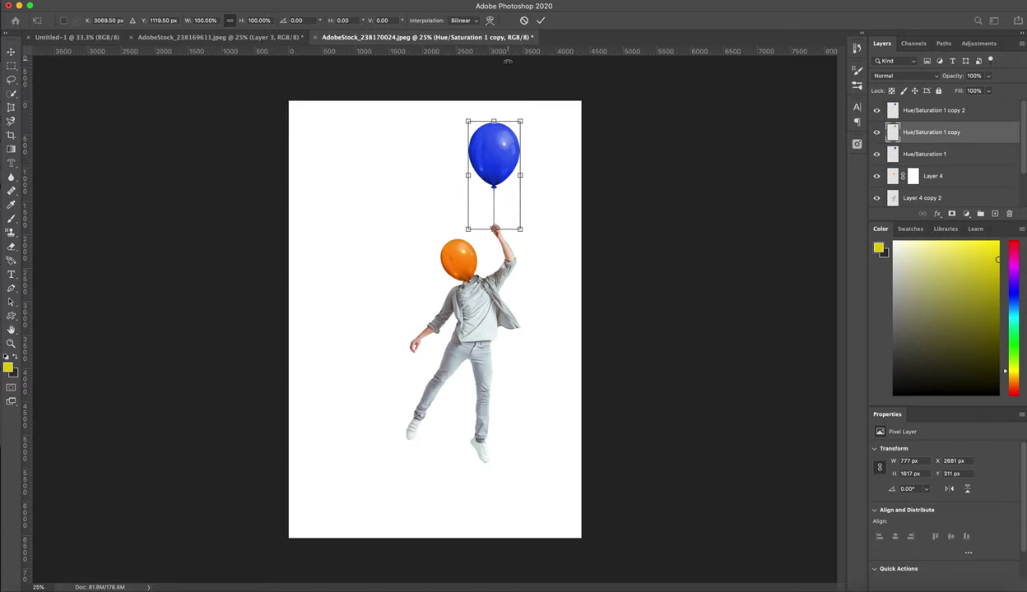
left_click_drag(461, 154, 472, 154)
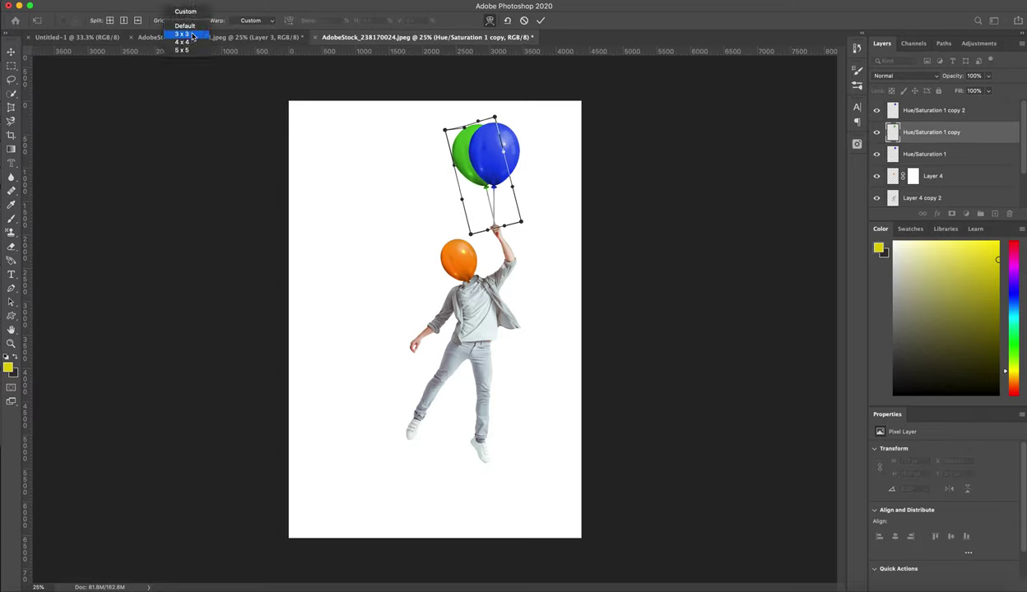
key("ctrl+t")
mouse_move(575, 225)
left_mouse_down()
mouse_move(493, 131)
mouse_move(469, 165)
left_mouse_up()
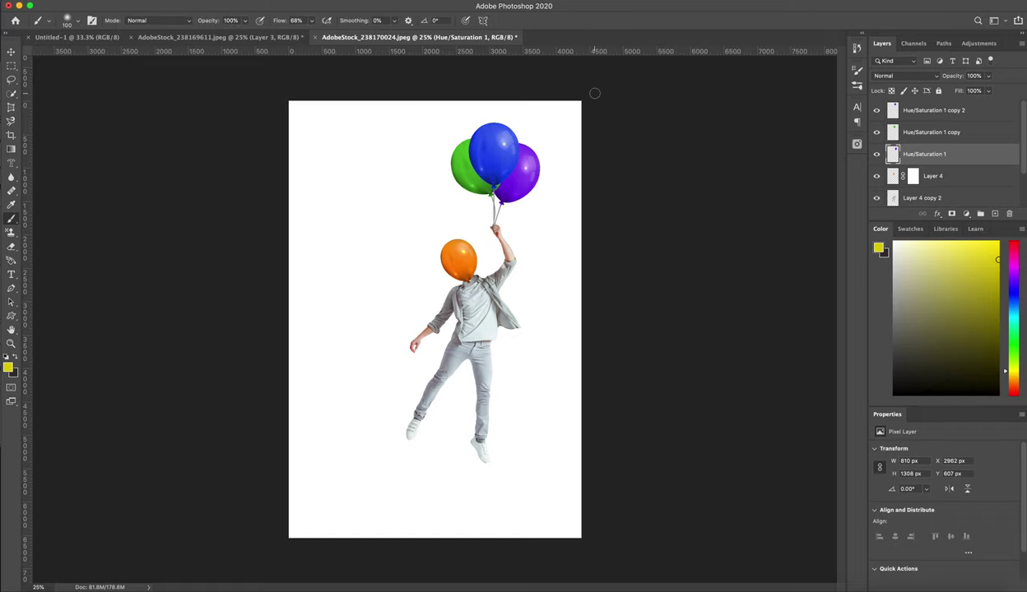
left_click_drag(485, 245, 468, 221)
left_click(540, 23)
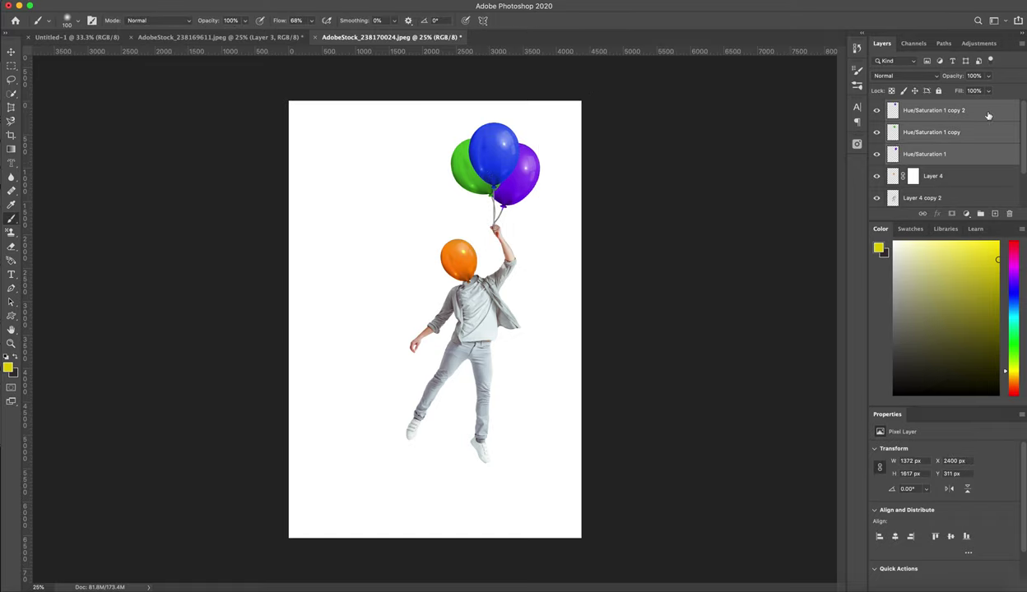
Step: Warp the combined balloon bunch and recolour it with a clipped Hue/Saturation at +117
key("ctrl+j")
key("ctrl+t")
left_click(489, 20)
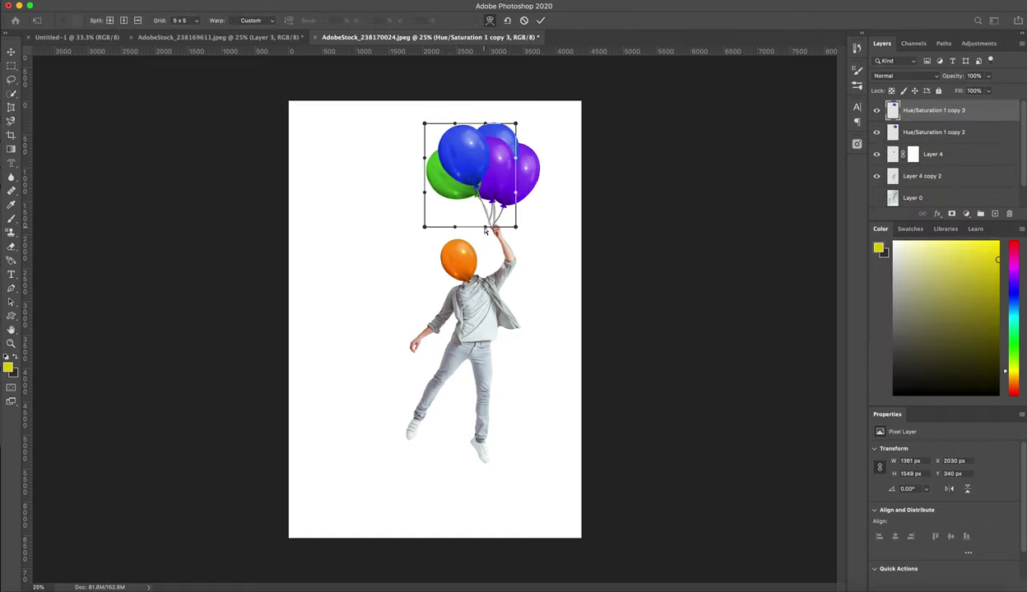
key("Return")
left_click(966, 213)
left_click(946, 585)
left_click_drag(943, 490, 993, 491)
Step: Paint black on the Hue/Saturation mask to fix the patch between the balloon knots
left_click(926, 111)
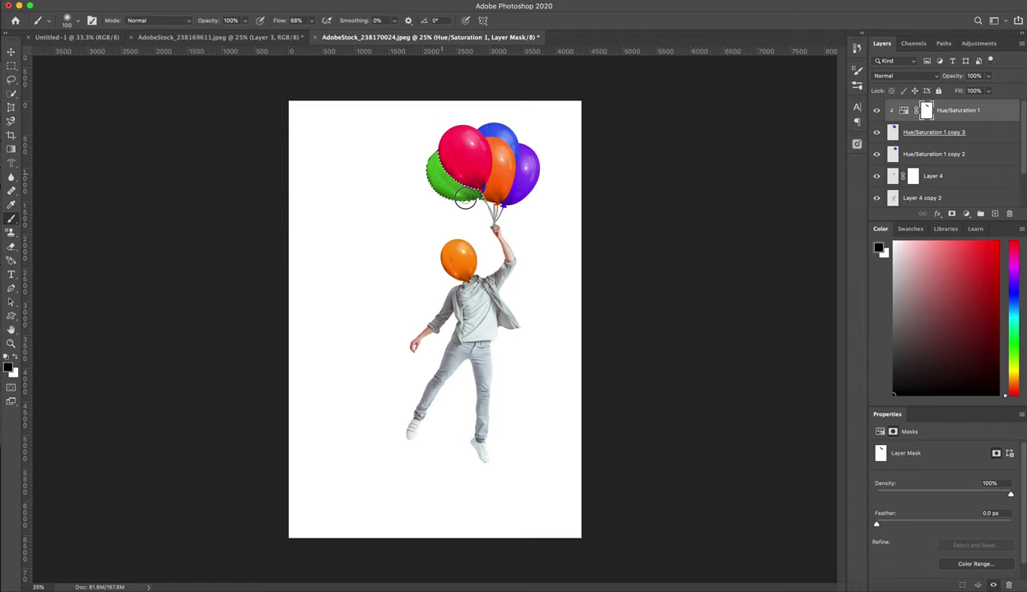
scroll(492, 206, "up", 5)
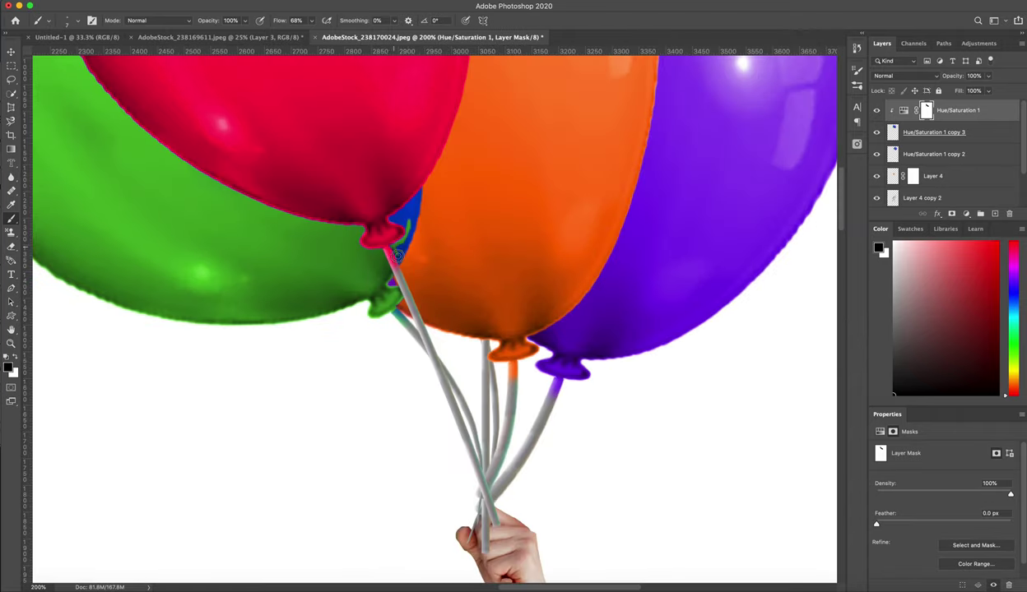
left_click(878, 132)
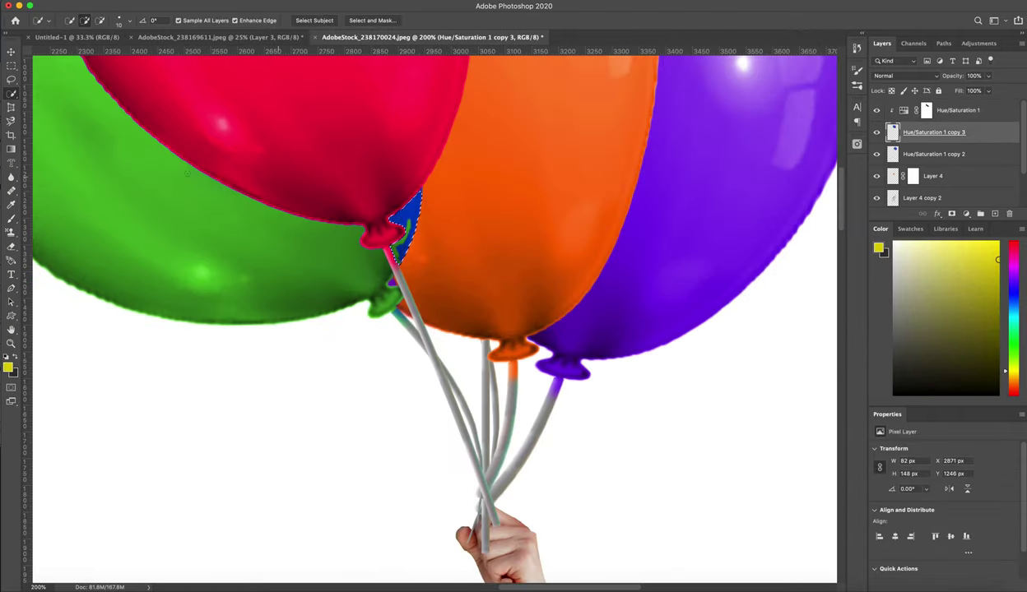
key("b")
left_click(924, 110)
scroll(420, 190, "down", 5)
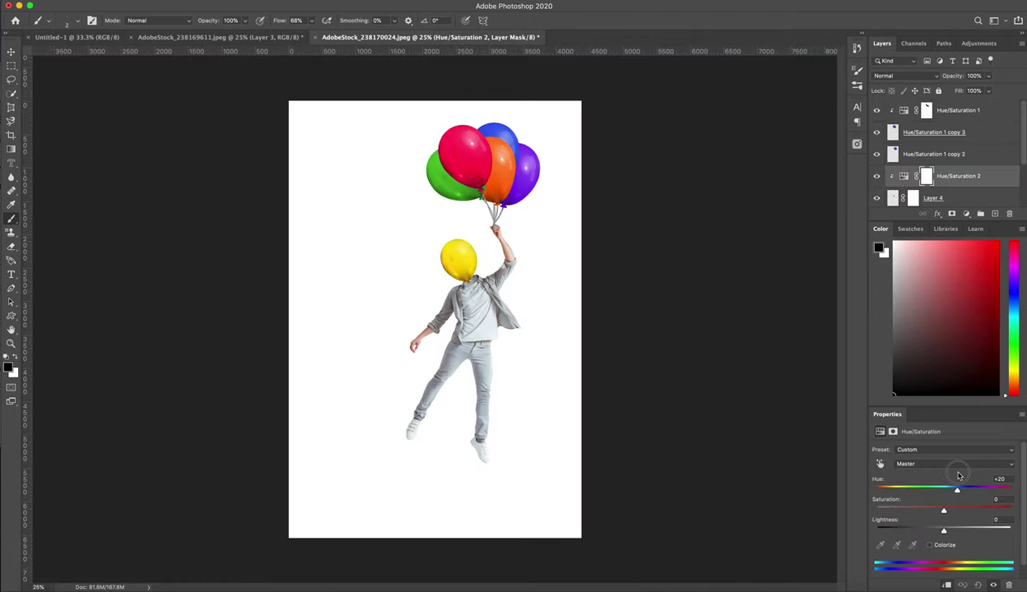
key("ctrl+plus")
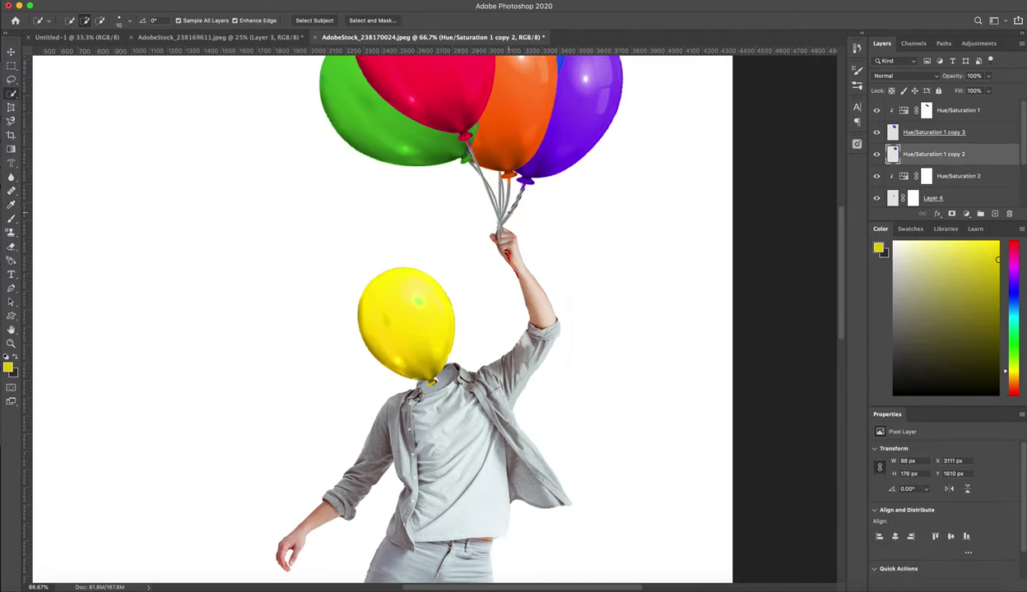
Step: Move the string piece down onto the raised hand
key("ctrl+t")
left_click_drag(501, 235, 488, 288)
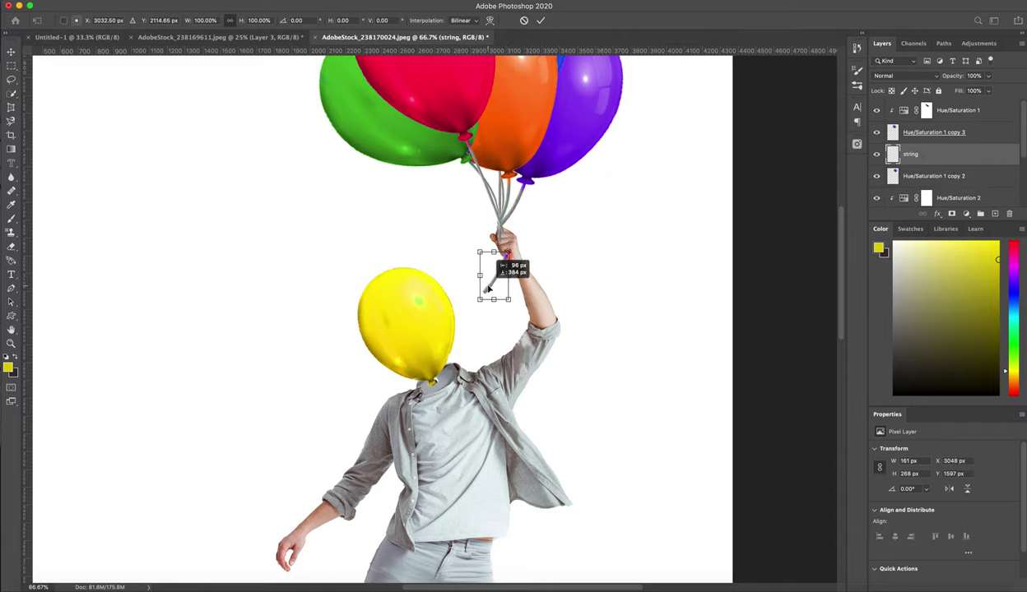
key("Return")
Step: Duplicate the string piece, warp the copy along the arm, then delete that copy
key("ctrl+j")
key("ctrl+t")
right_click(493, 262)
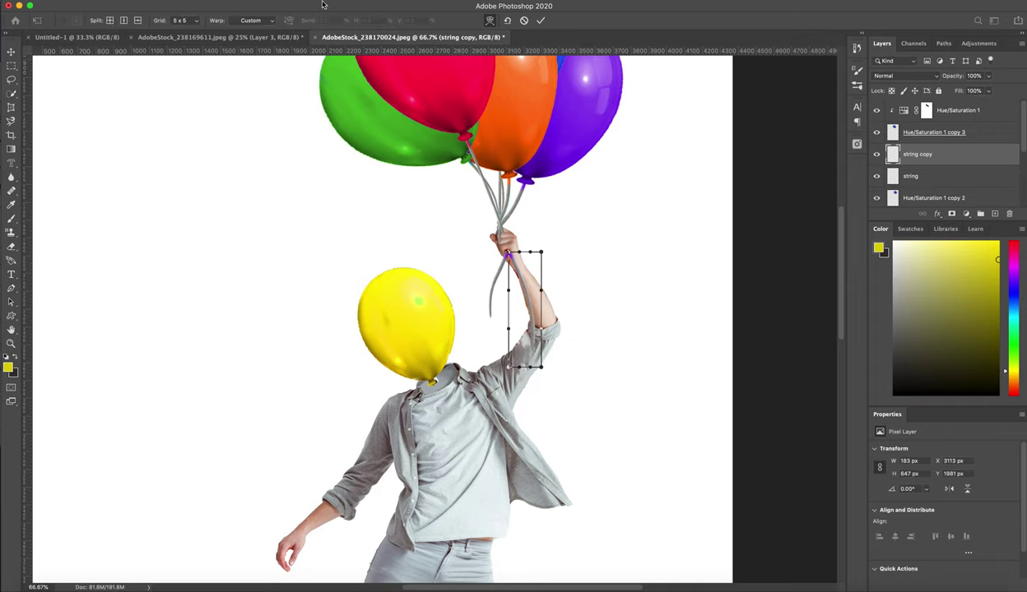
key("ctrl+plus")
key("ctrl+plus")
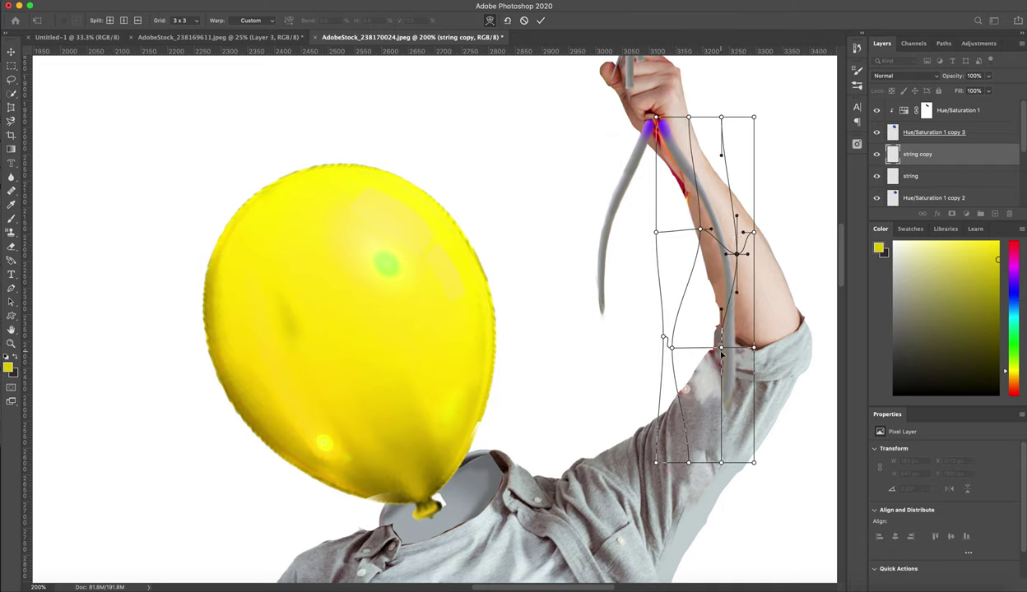
left_click_drag(735, 302, 737, 257)
left_click_drag(817, 486, 823, 483)
left_click_drag(706, 353, 721, 352)
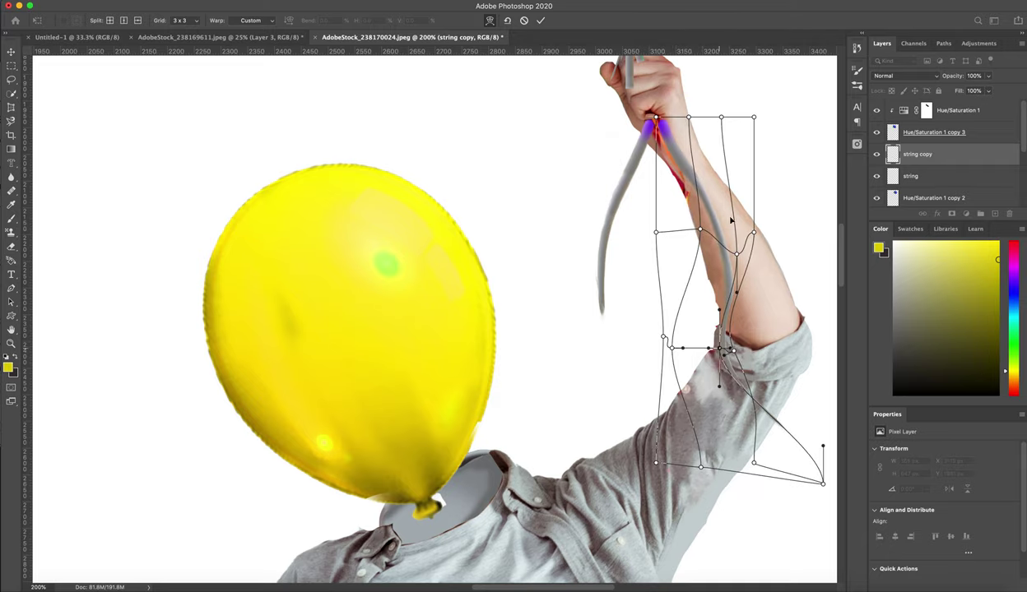
key("ctrl+minus")
key("ctrl+minus")
key("ctrl+minus")
key("ctrl+minus")
key("Return")
key("Delete")
left_click(587, 192)
Step: Create a new layer named 'string' and paint loose grey strands dangling from the fist
left_click(991, 110)
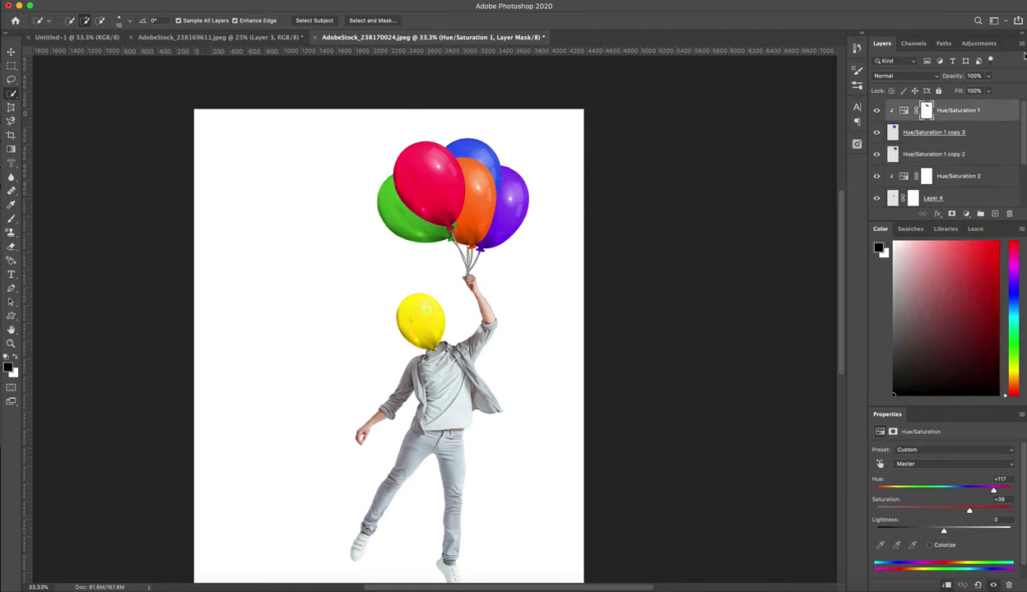
key("ctrl+shift+n")
type("string")
key("Return")
left_click(8, 367)
key("ctrl+1")
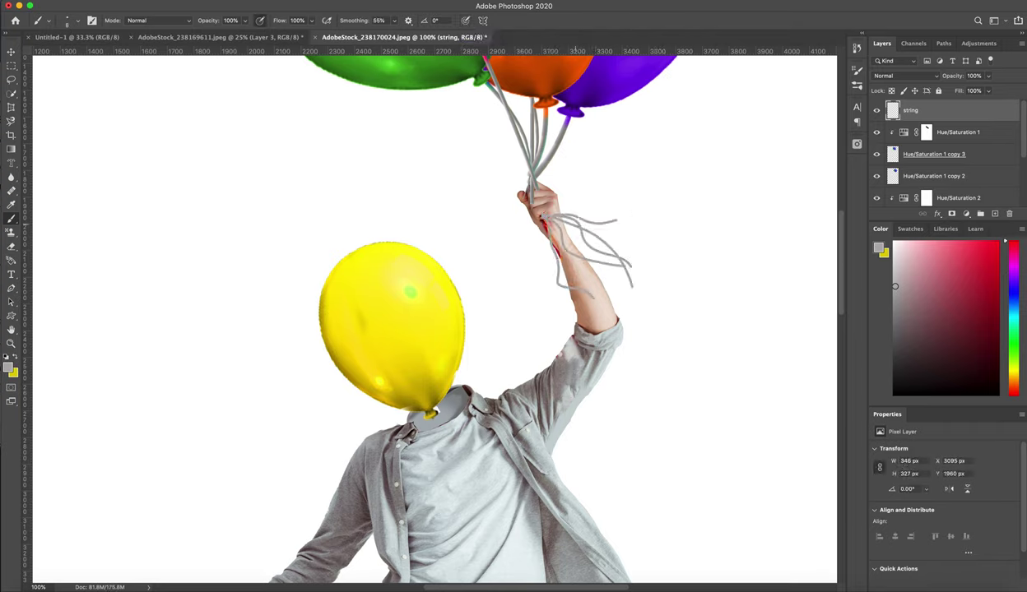
key("ctrl+minus")
key("ctrl+minus")
key("ctrl+minus")
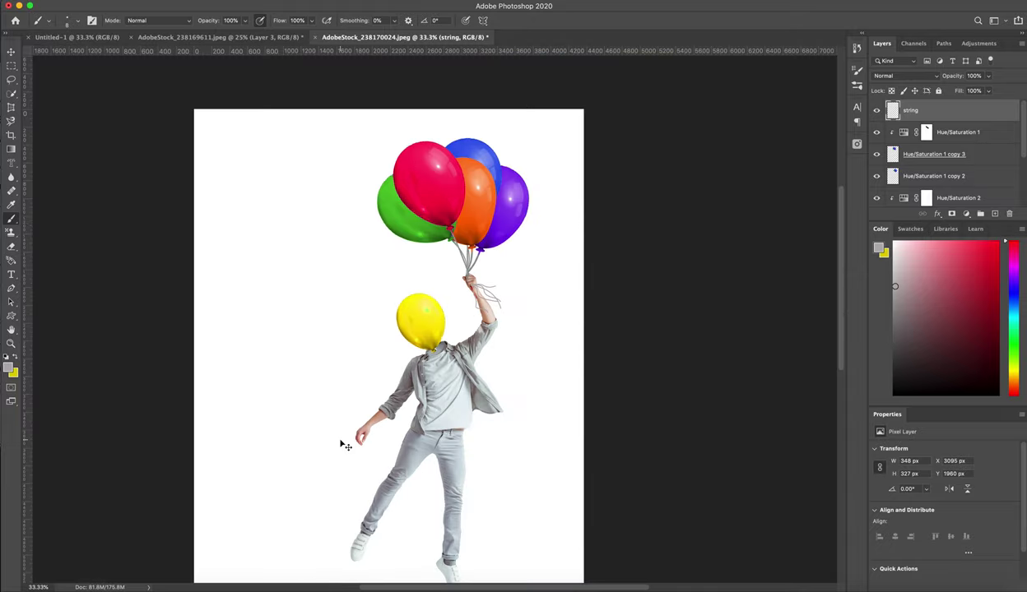
key("ctrl+plus")
key("ctrl+plus")
key("ctrl+plus")
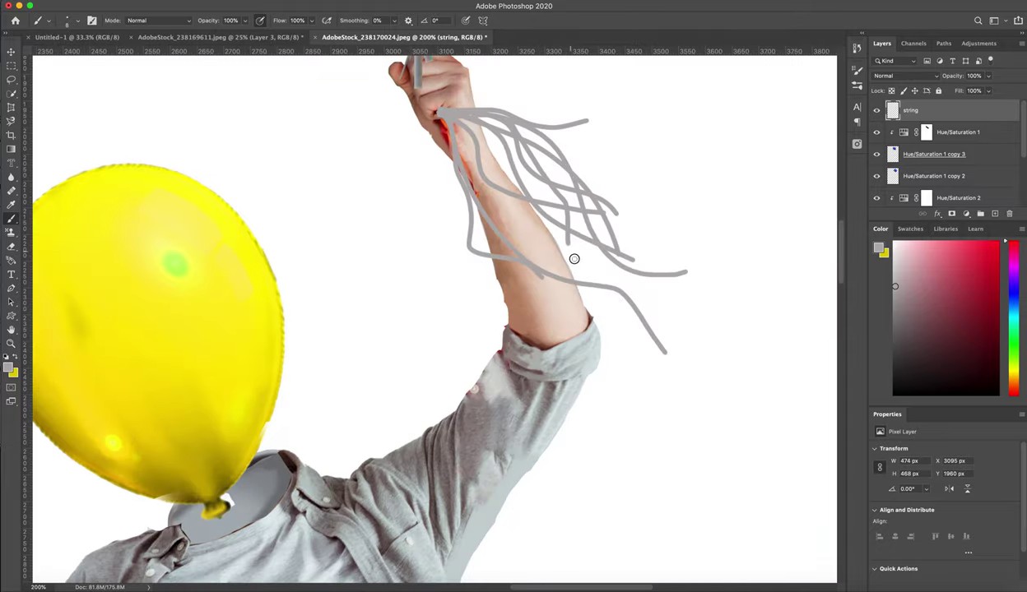
key("ctrl+minus")
key("ctrl+minus")
key("ctrl+minus")
Step: Place a 'sky' clouds photo from Pexels below Layer 4 copy 2
type("sky")
scroll(739, 270, "down", 1)
left_click(739, 268)
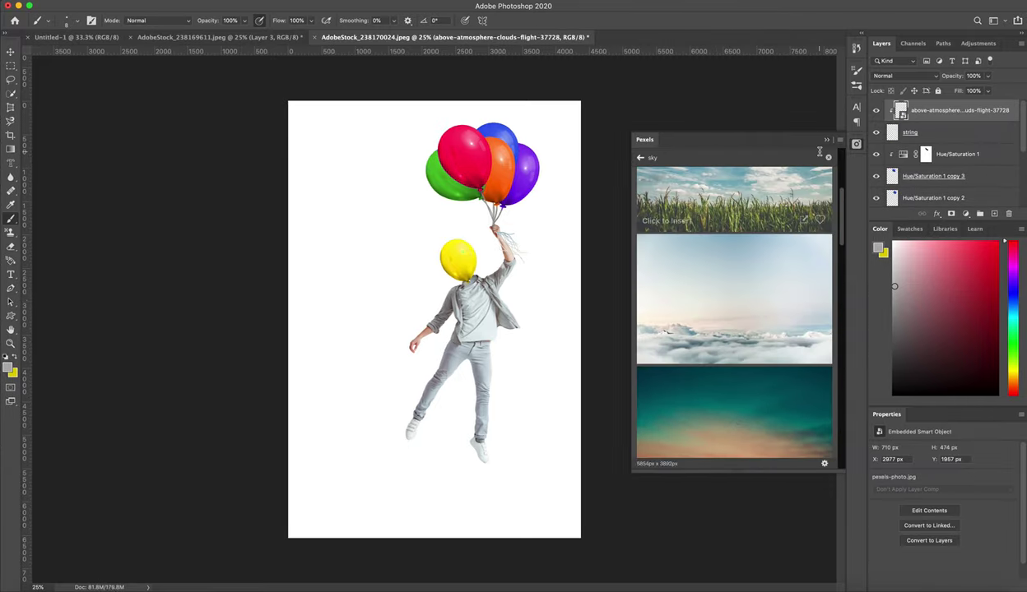
left_click_drag(929, 110, 948, 178)
Step: Scale the clouds photo up to fill the canvas and flip it horizontally
key("ctrl+t")
left_click_drag(534, 263, 741, 466)
key("Return")
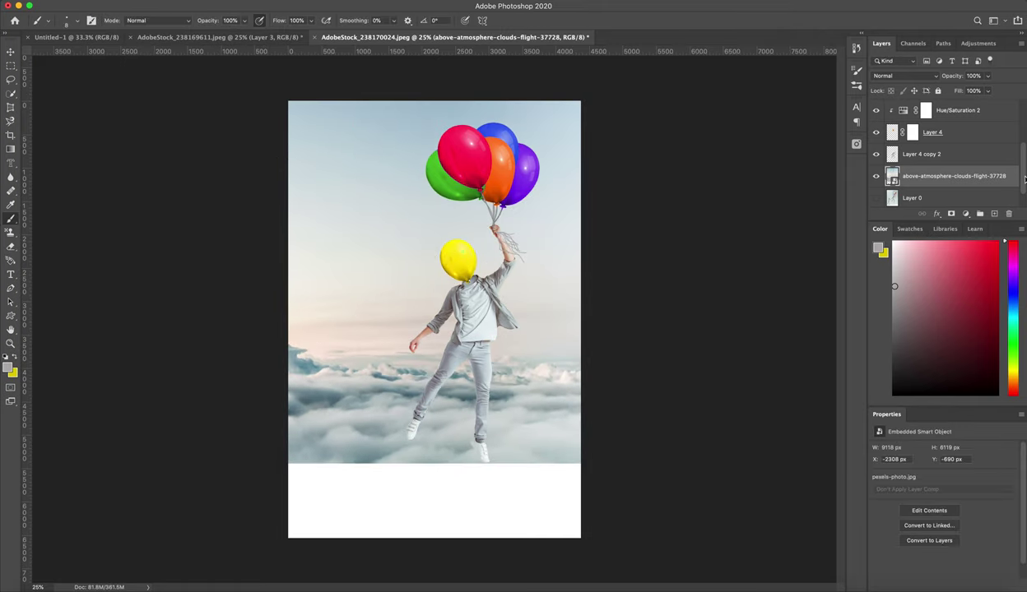
key("ctrl+t")
left_click(298, 413)
key("Return")
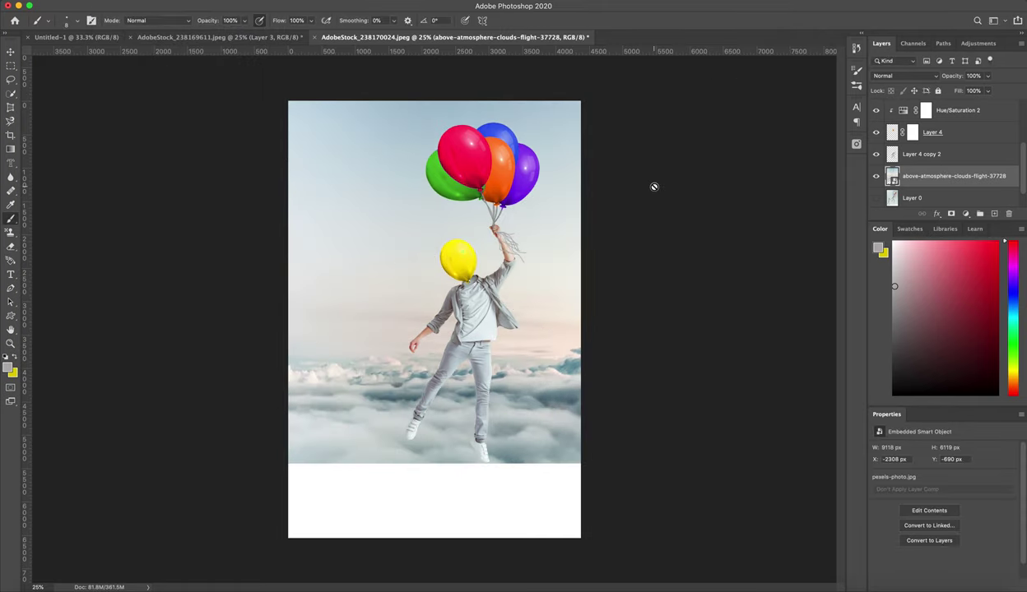
Step: On a new layer, paint a soft cloud at the lower left with a cloud brush
left_click(994, 213)
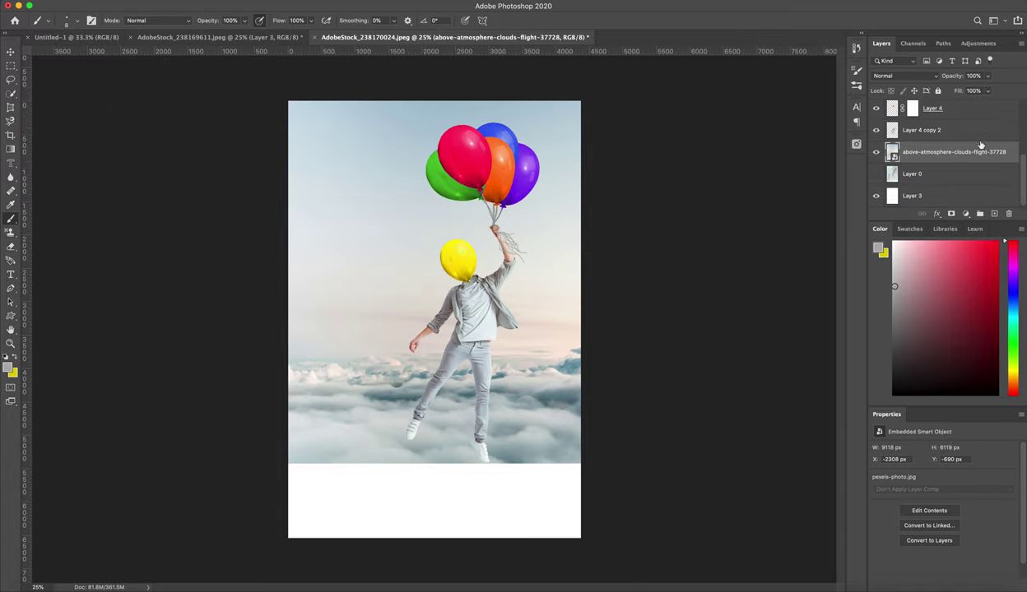
type("clouds")
left_click(47, 20)
scroll(183, 304, "down", 5)
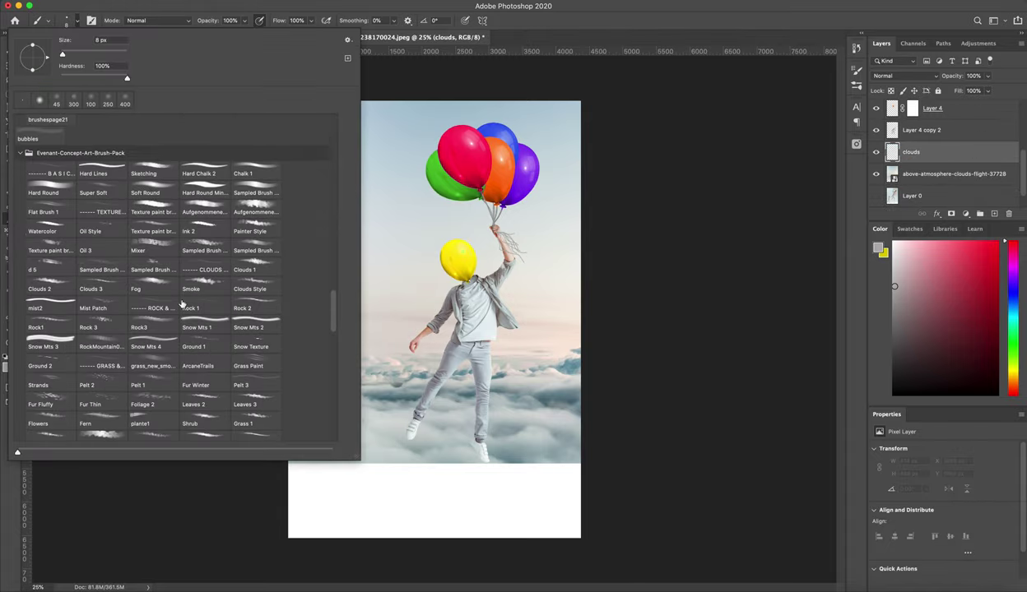
left_click_drag(334, 314, 332, 222)
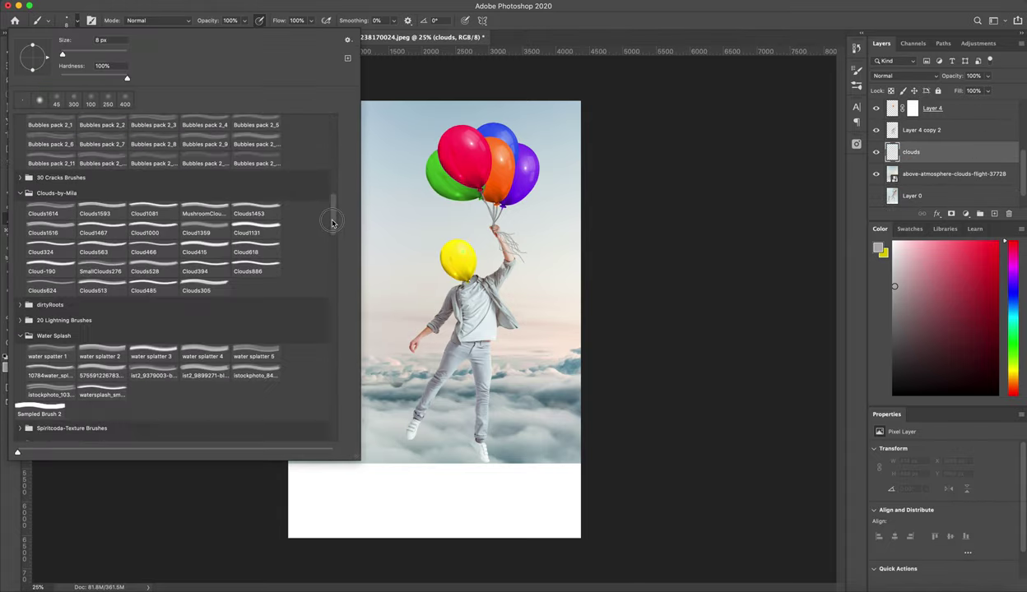
double_click(57, 260)
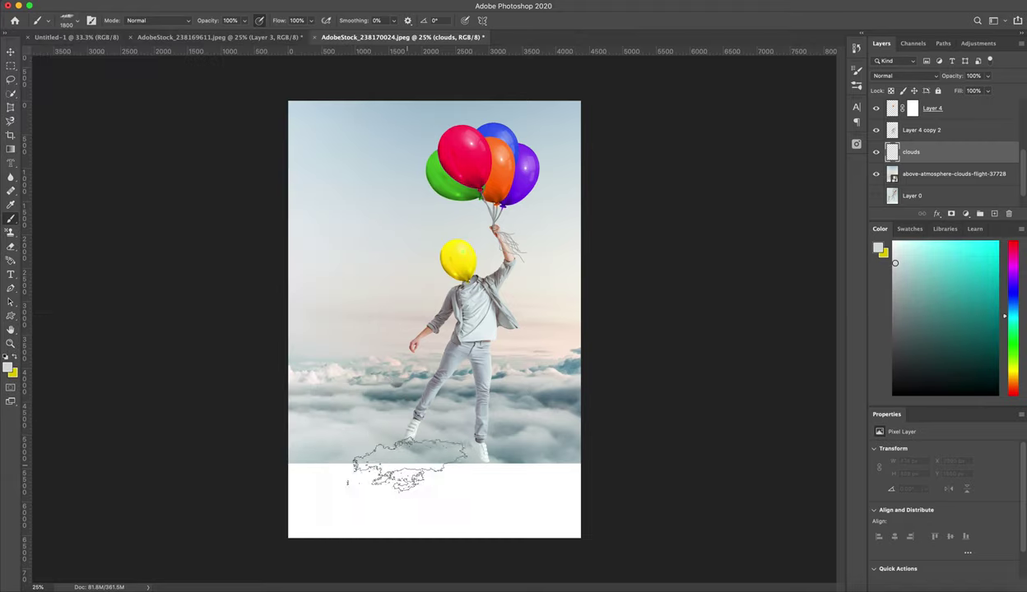
left_click_drag(388, 470, 302, 492)
Step: Paint denser bluish and light grey clouds over the white bottom strip with a larger brush
left_click(551, 459, "alt")
key("bracketright")
key("bracketright")
key("bracketright")
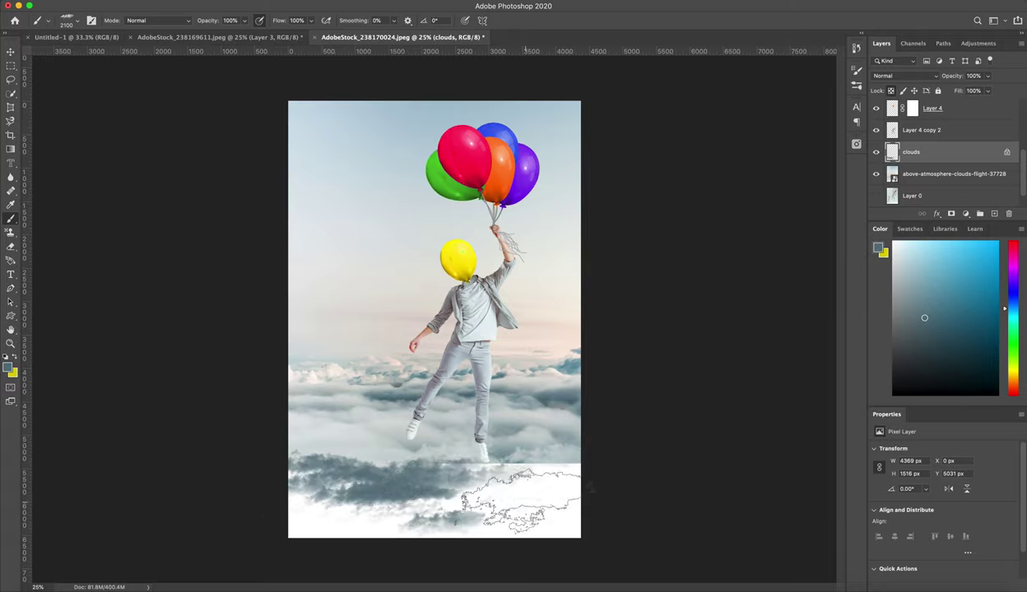
left_click_drag(527, 482, 371, 461)
left_click(329, 493, "alt")
key("bracketright")
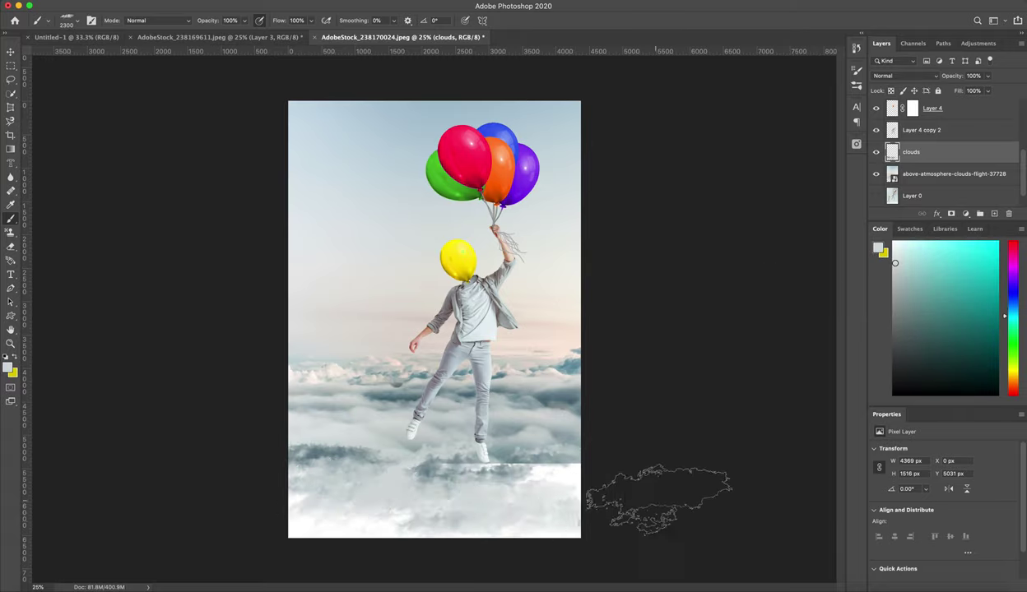
left_click_drag(493, 447, 222, 407)
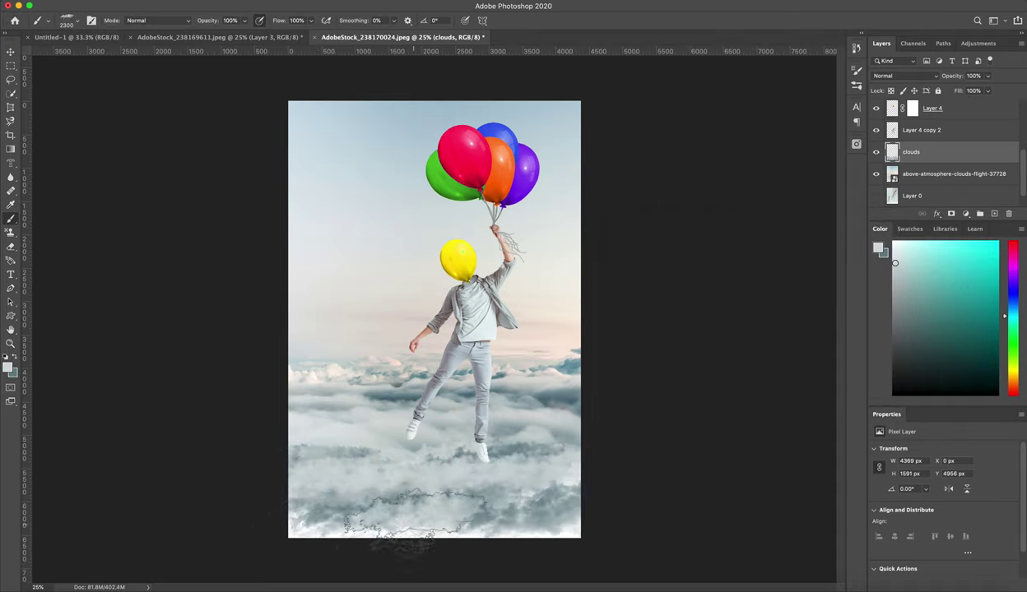
Step: Try a Gaussian Blur on the painted bottom clouds
left_click(264, 184)
left_click(444, 232)
left_click_drag(740, 295, 763, 299)
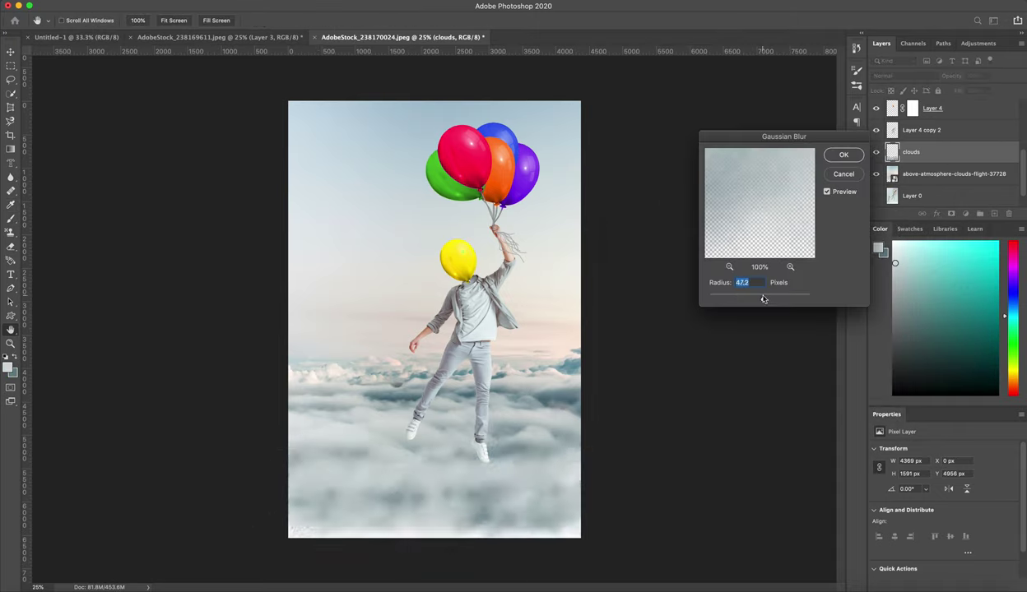
left_click(839, 173)
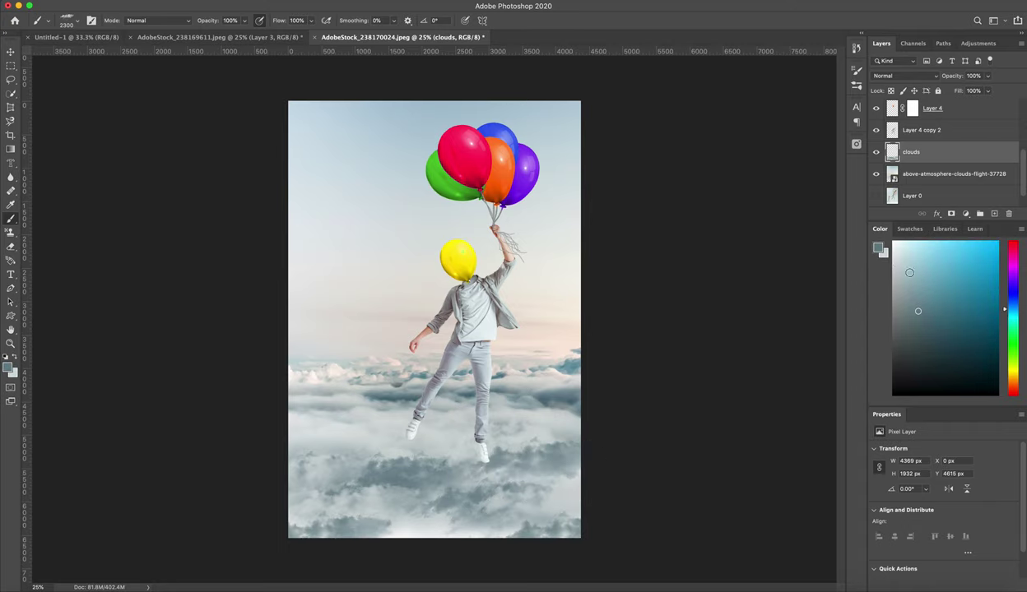
left_click(444, 231)
key("Return")
Step: Brighten the bottom-right clouds with a different cloud brush and a sampled light colour
key("b")
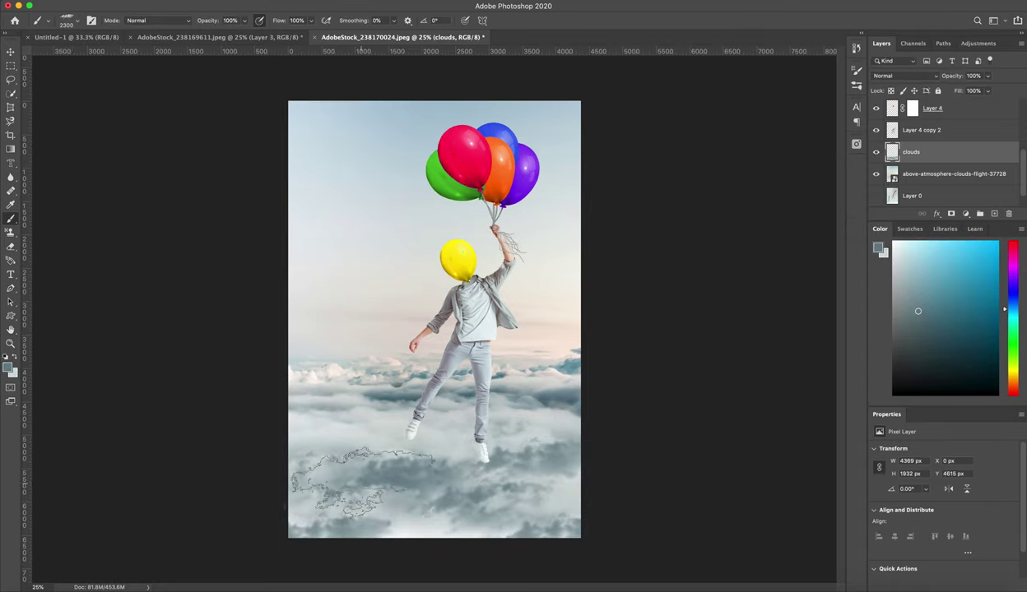
left_click(65, 19)
double_click(165, 301)
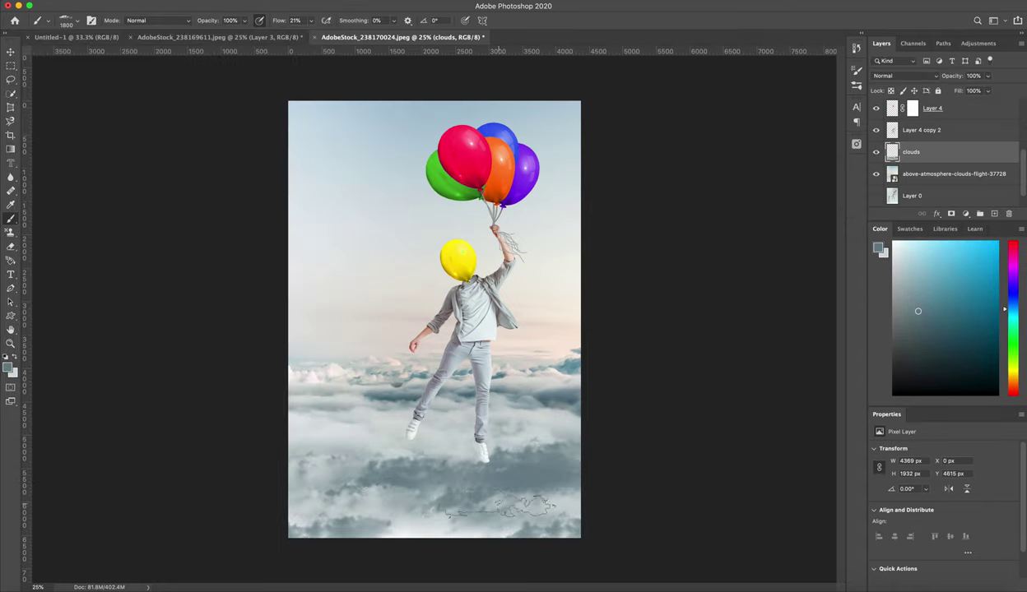
left_click(476, 477, "alt")
left_click_drag(470, 477, 559, 519)
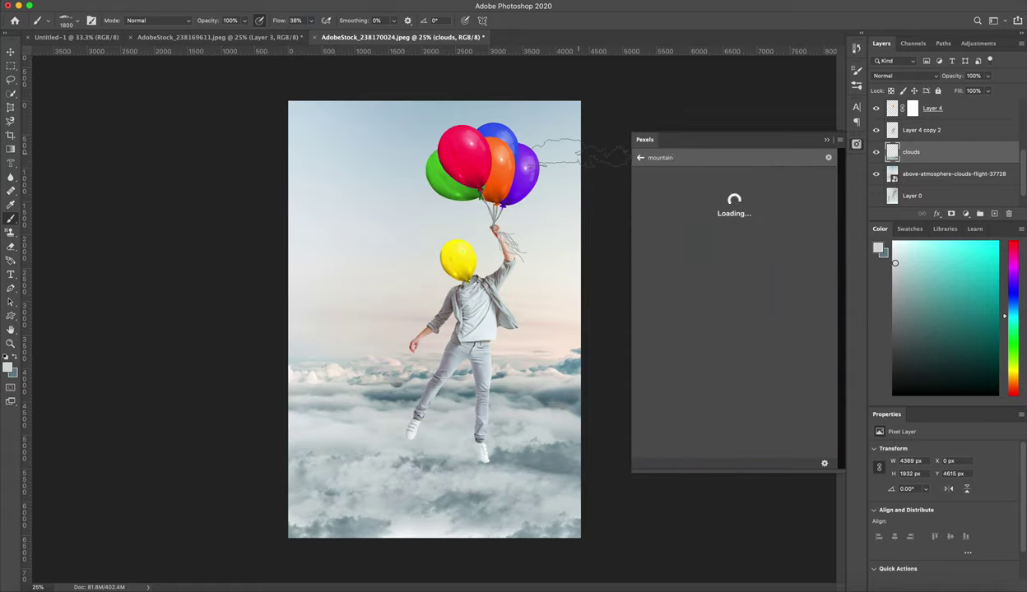
Step: Place a snowy mountain photo and blend it into the clouds with Soft Light
scroll(704, 327, "down", 10)
scroll(703, 326, "down", 5)
scroll(708, 321, "down", 5)
scroll(711, 317, "down", 5)
scroll(715, 311, "down", 5)
left_click(715, 311)
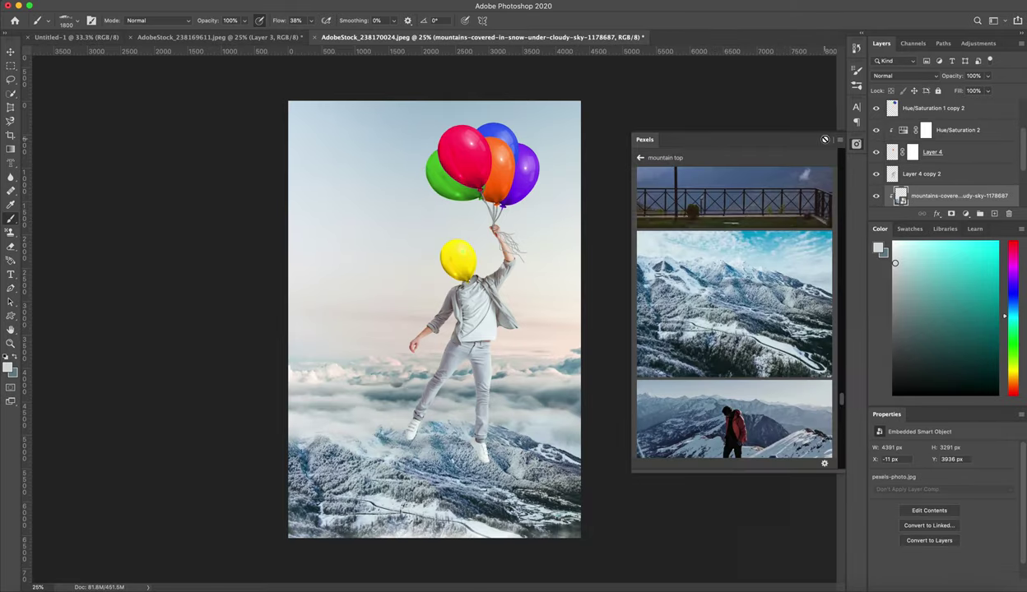
left_click(905, 75)
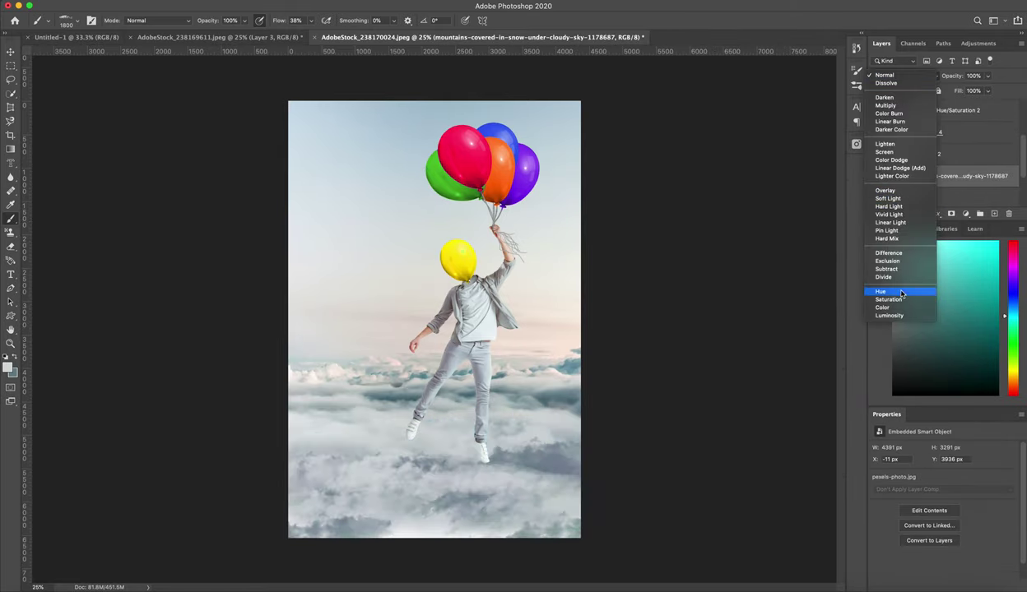
left_click(887, 198)
Step: Create a 'cloud cover' layer and paint cloud haze over the legs
scroll(986, 124, "up", 2)
scroll(991, 144, "down", 2)
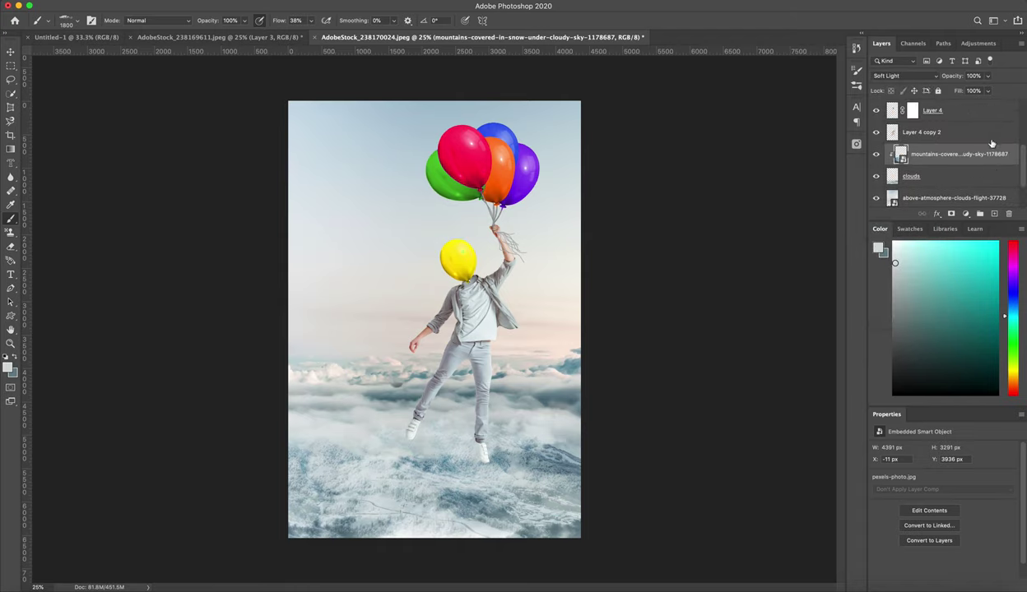
key("ctrl+shift+n")
type("cloud cover")
key("Return")
left_click_drag(312, 358, 535, 403)
Step: Switch to a larger cloud brush in pale pink, then merge all visible layers into one smart object
key("ctrl+]")
left_click(71, 20)
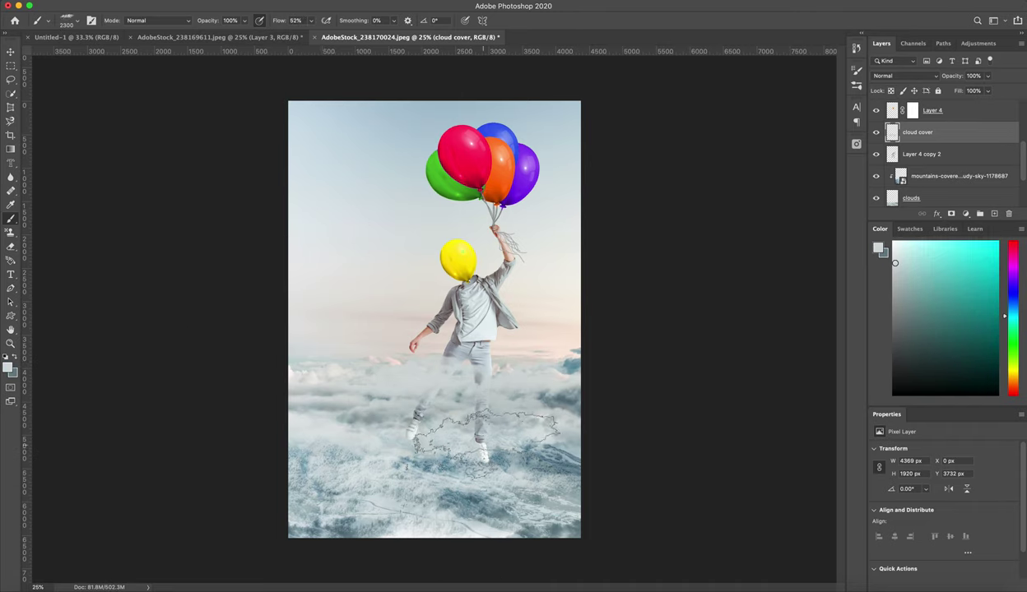
left_click(494, 211, "alt")
left_click(71, 20)
scroll(165, 247, "down", 5)
double_click(249, 228)
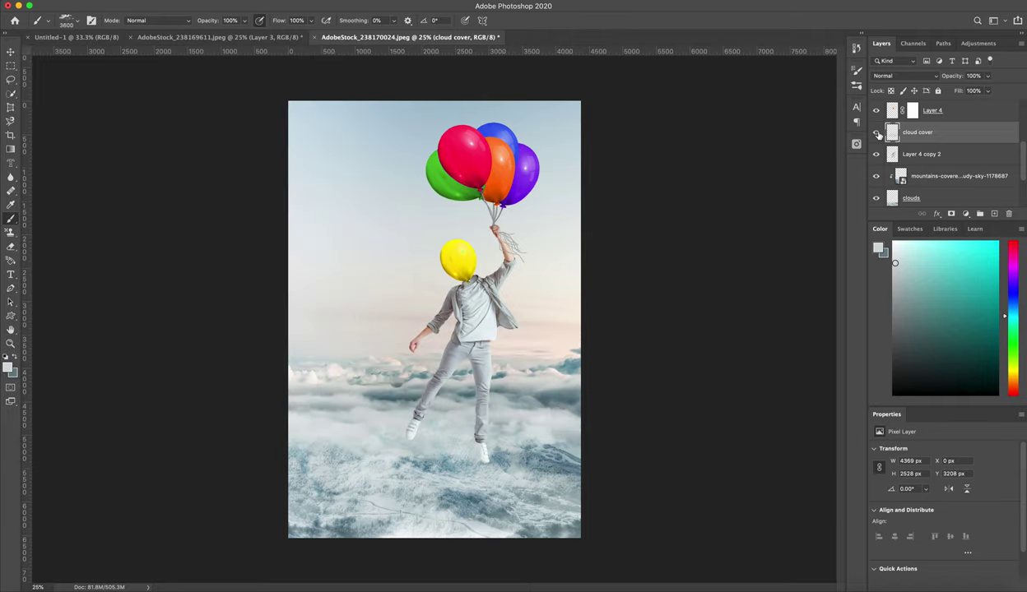
left_click(906, 75)
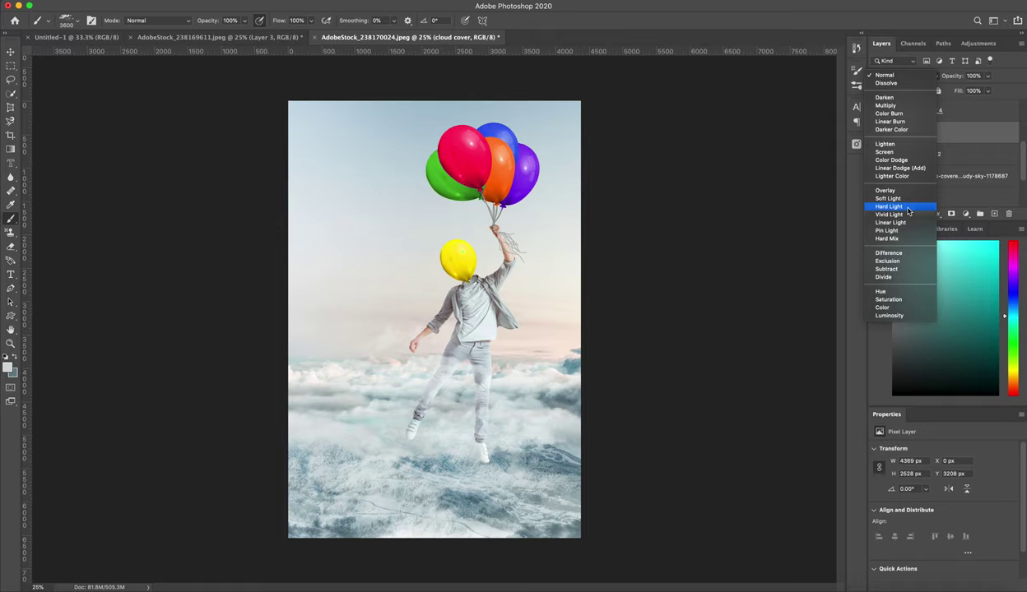
key("Escape")
left_click(879, 248)
left_click(860, 232)
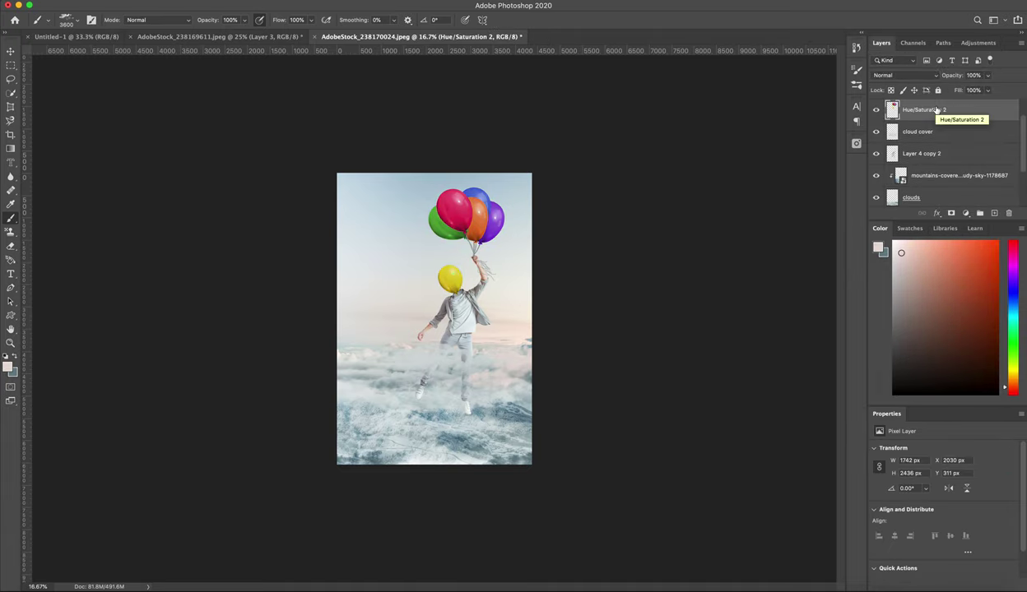
key("ctrl+equal")
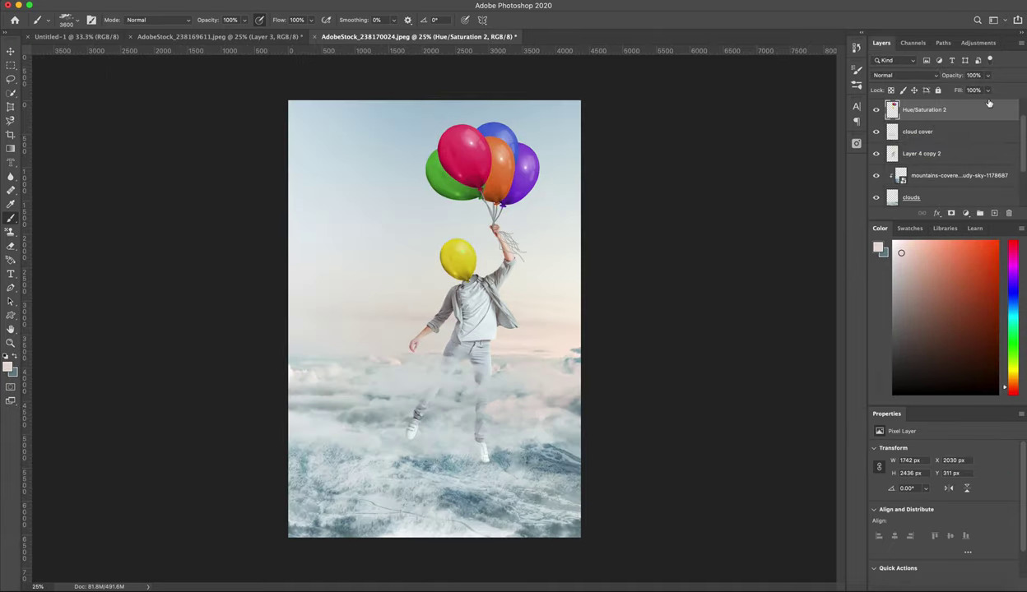
left_click(591, 193)
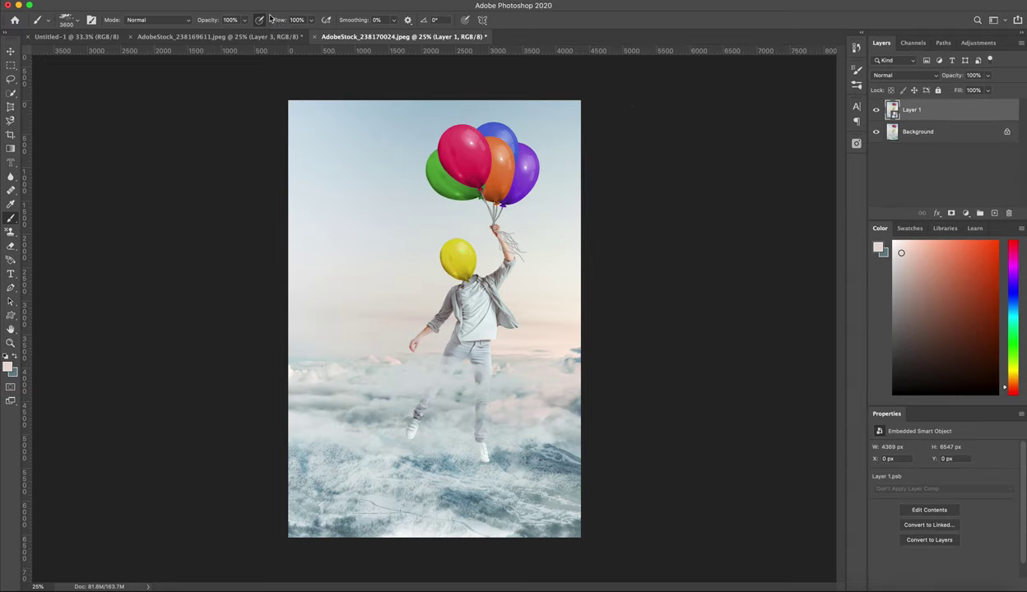
Step: Apply a Camera Raw filter to the composite: Clarity -6, Contrast +37, Temperature +23
key("ctrl+shift+a")
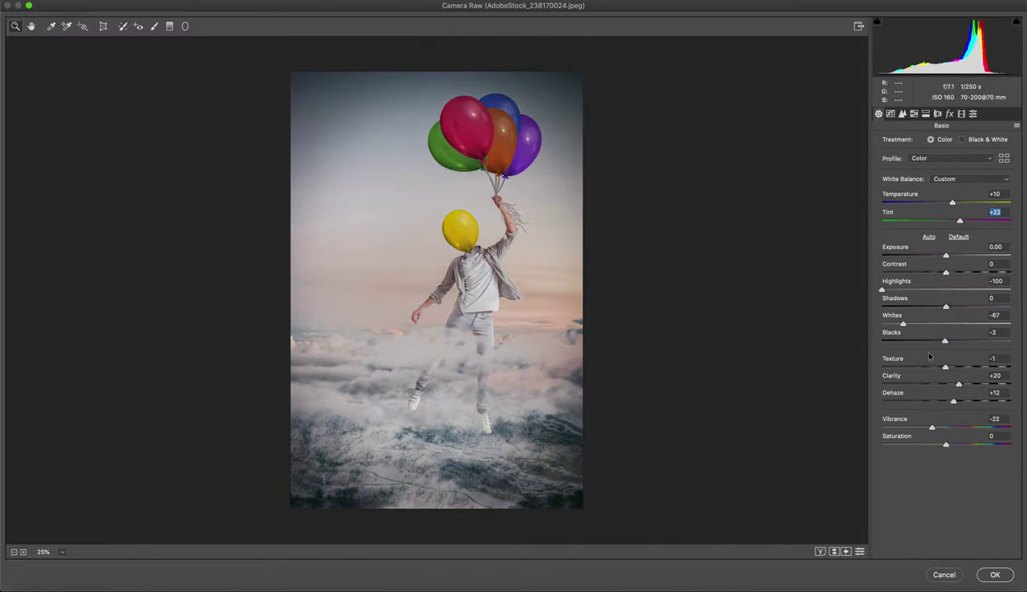
mouse_move(947, 384)
left_mouse_down()
mouse_move(933, 384)
mouse_move(942, 384)
left_mouse_up()
mouse_move(945, 272)
left_mouse_down()
mouse_move(977, 272)
mouse_move(945, 256)
left_mouse_up()
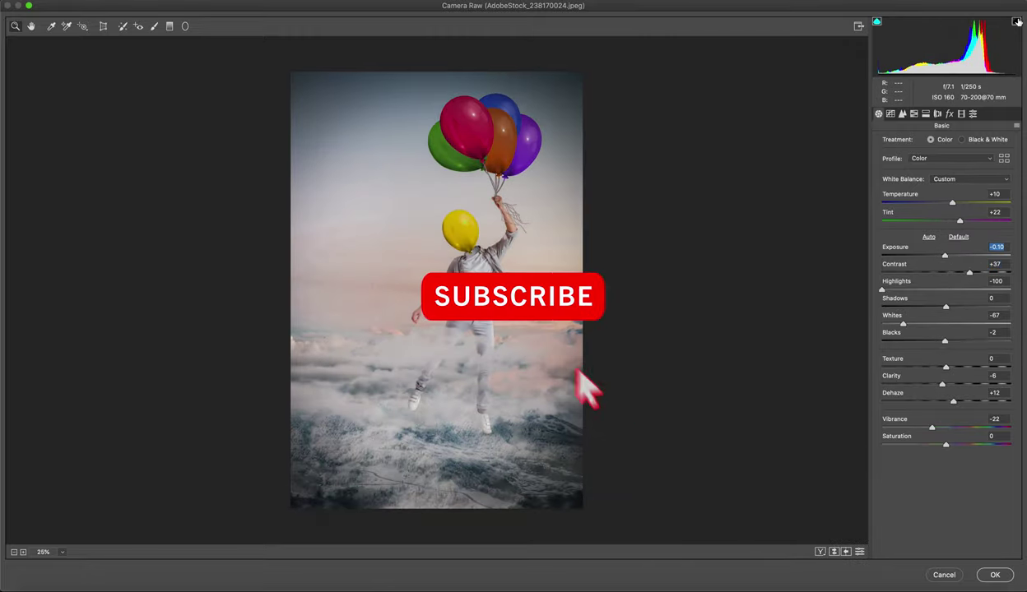
left_click_drag(930, 203, 960, 203)
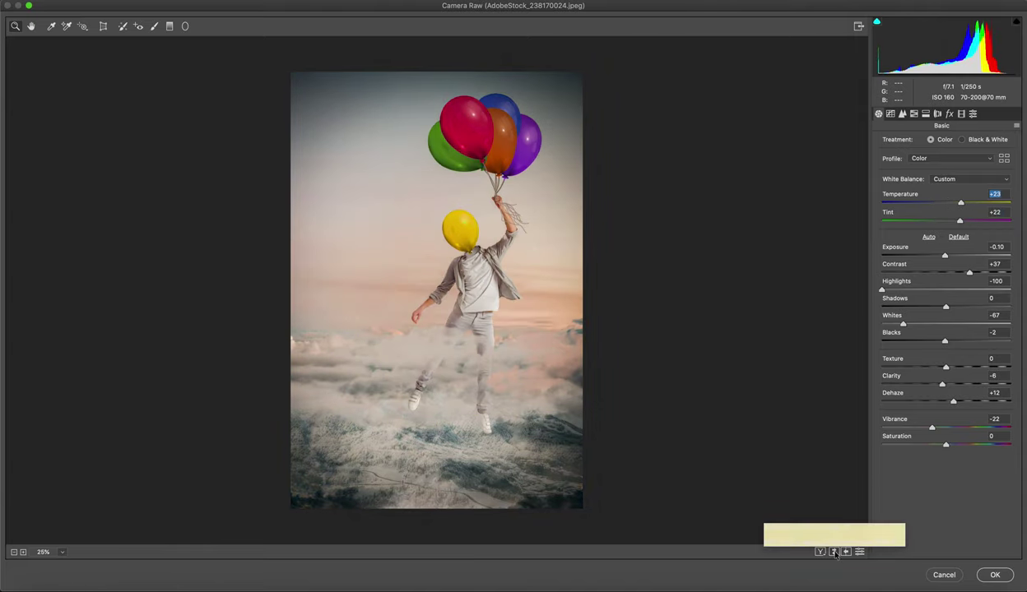